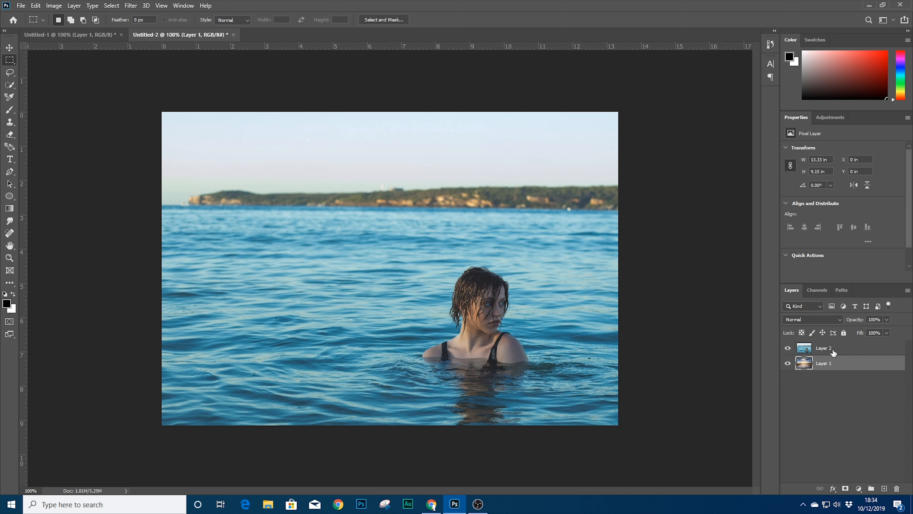
Set Layer 2's opacity to 50% and move it so the woman sits over the road's centre line.
left_click(829, 350)
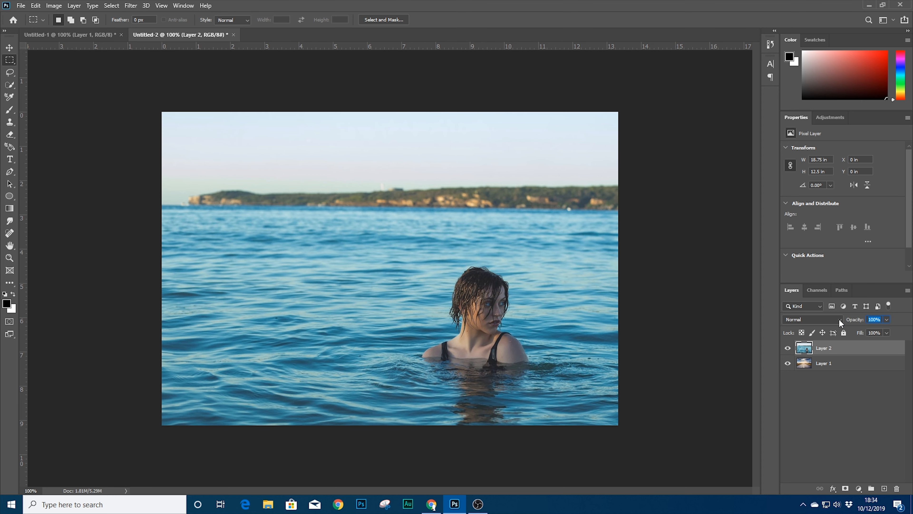
type("50")
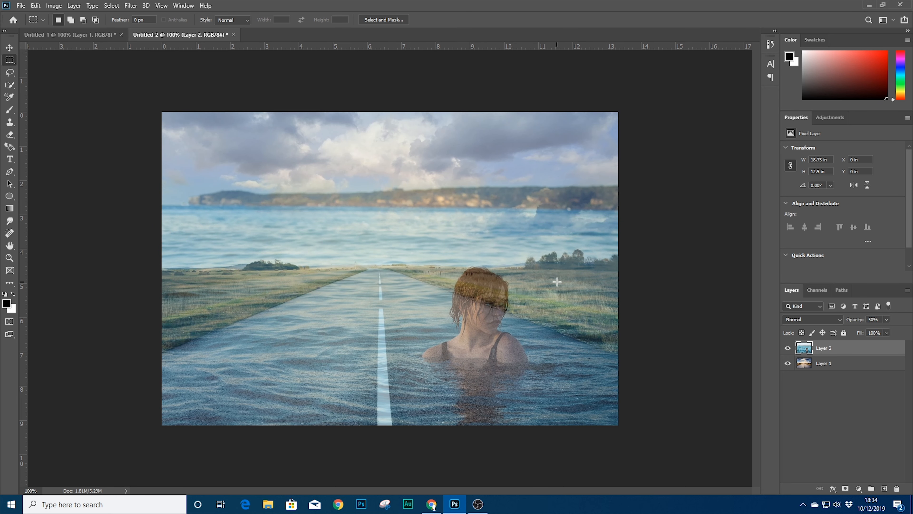
left_click(9, 47)
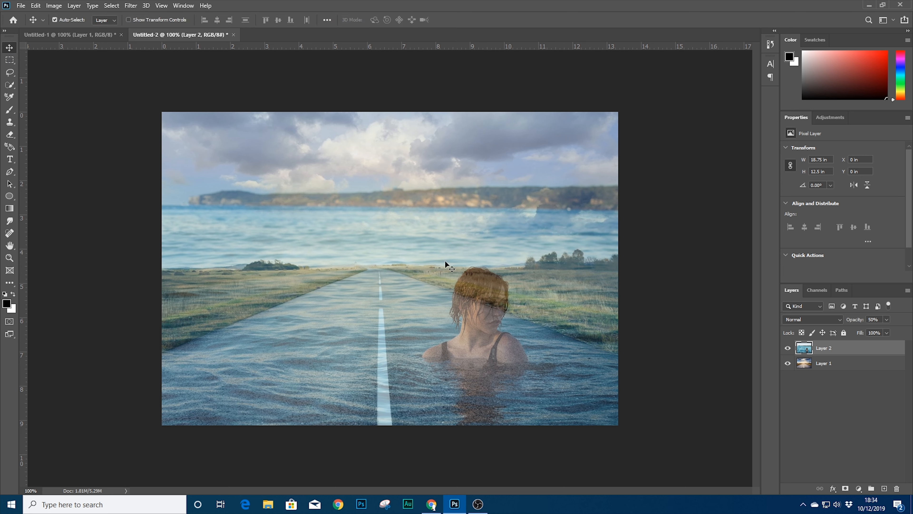
left_click_drag(478, 300, 379, 285)
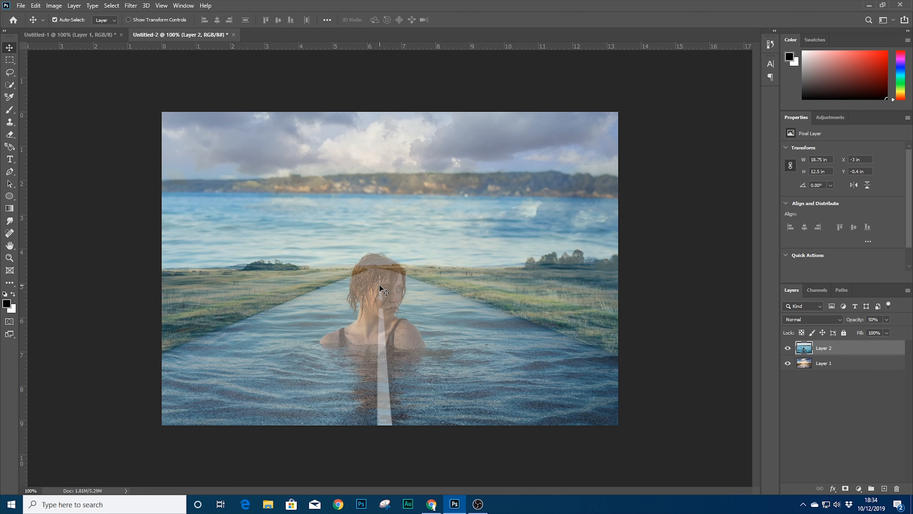
Scale Layer 2 down to about 14.38 by 9.58 in and reposition the woman on the road's centre line.
key("ctrl+t")
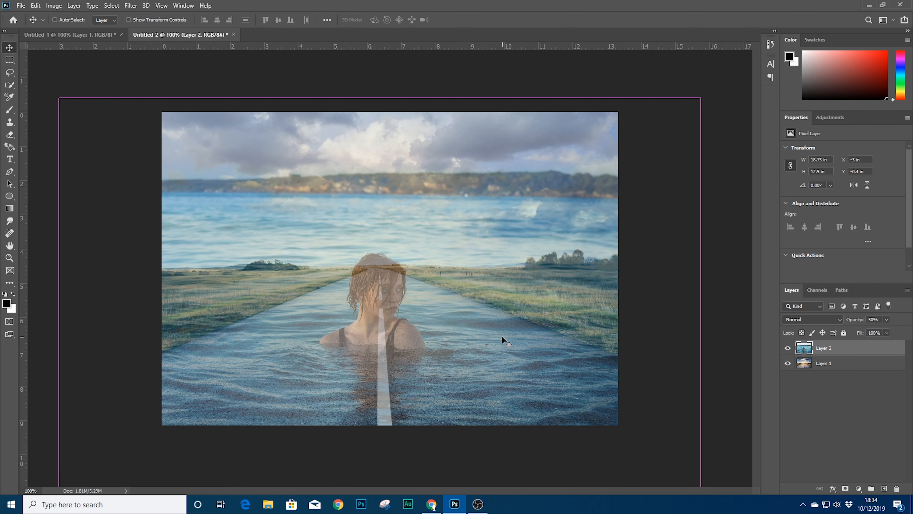
left_click_drag(58, 98, 204, 196)
left_click_drag(426, 297, 358, 278)
key("Return")
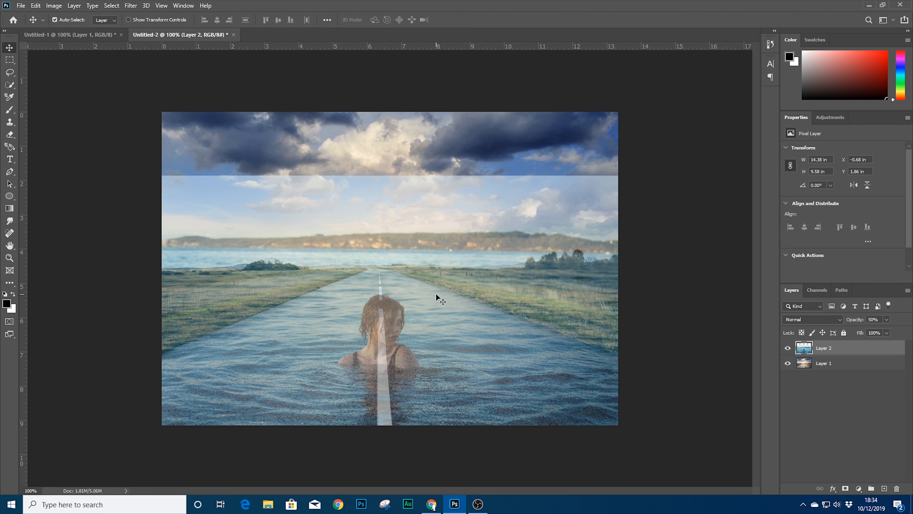
Fine-tune Layer 2's position over the road in small nudges and set its opacity to 100%.
key("Down")
key("Down")
key("Up")
key("Left")
key("Left")
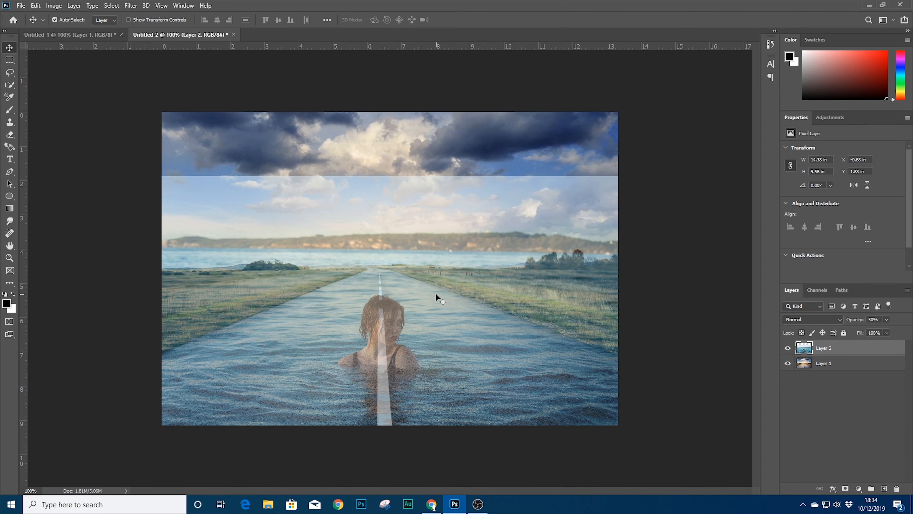
key("Right")
key("Down")
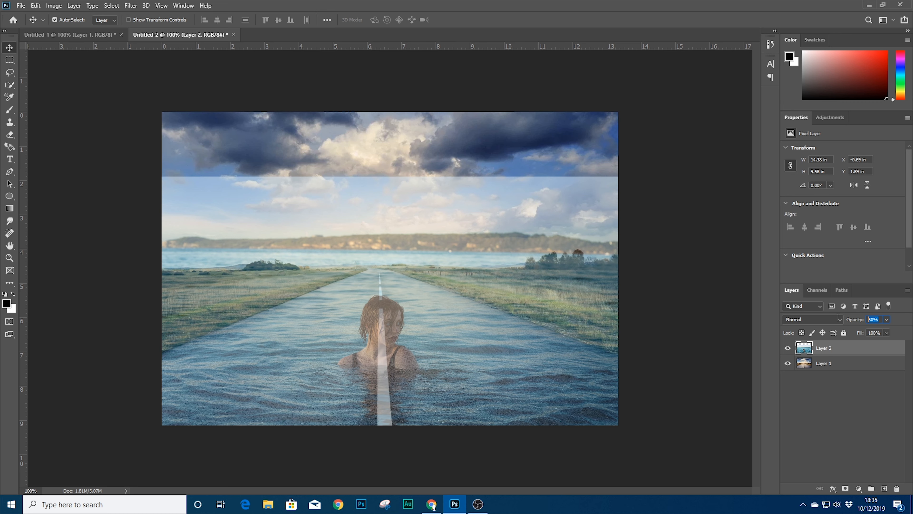
type("100")
key("Return")
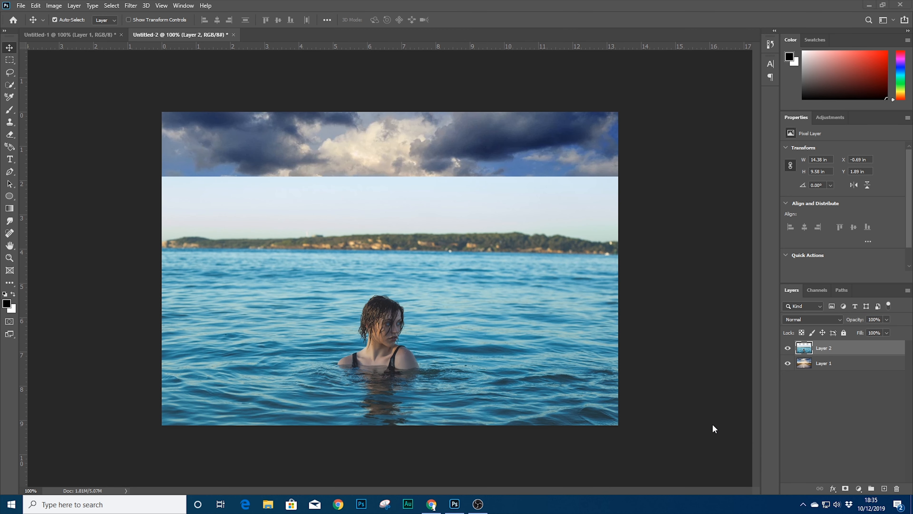
Select the woman's head and shoulders on Layer 2 with the Quick Selection Tool.
left_click(266, 209)
key("ctrl+plus")
key("ctrl+plus")
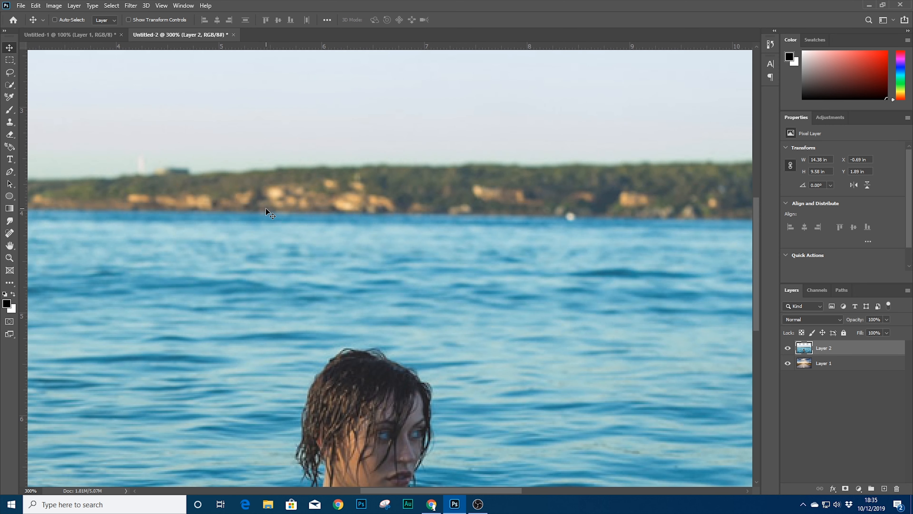
scroll(321, 174, "down", 5)
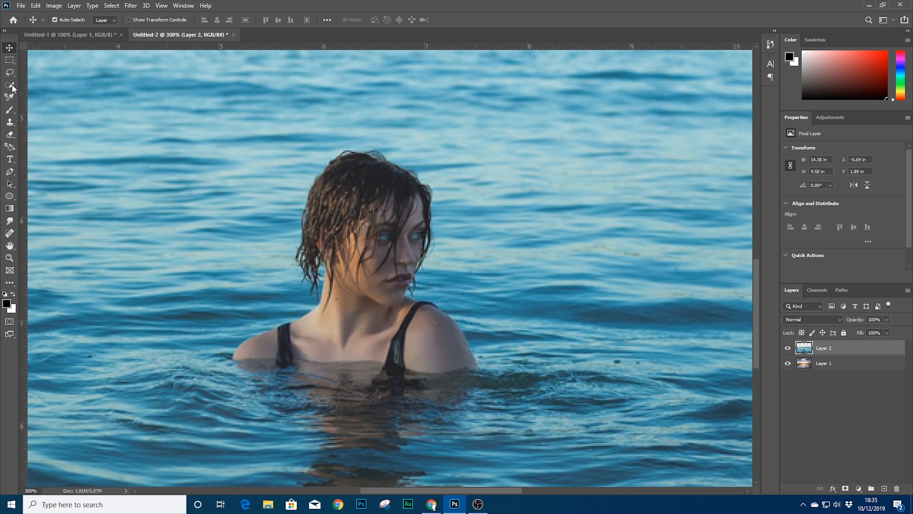
left_click(10, 85)
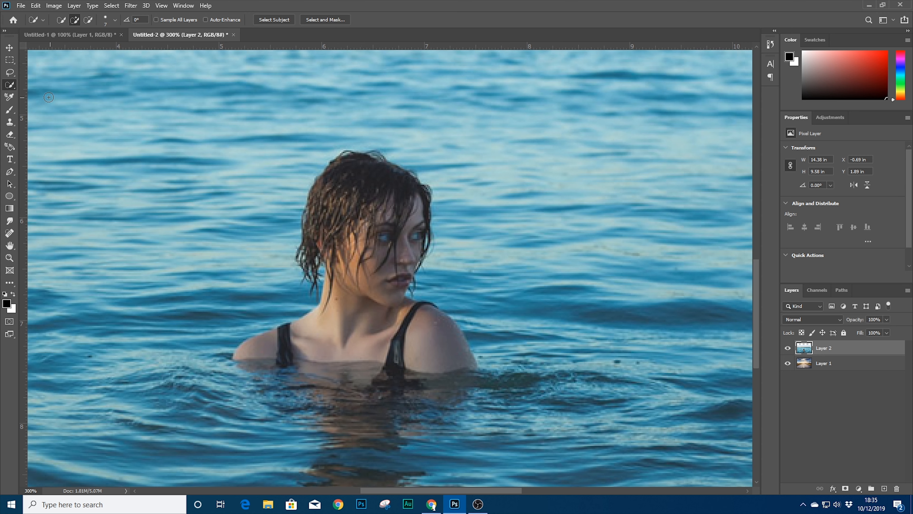
right_click(12, 89)
left_click(36, 95)
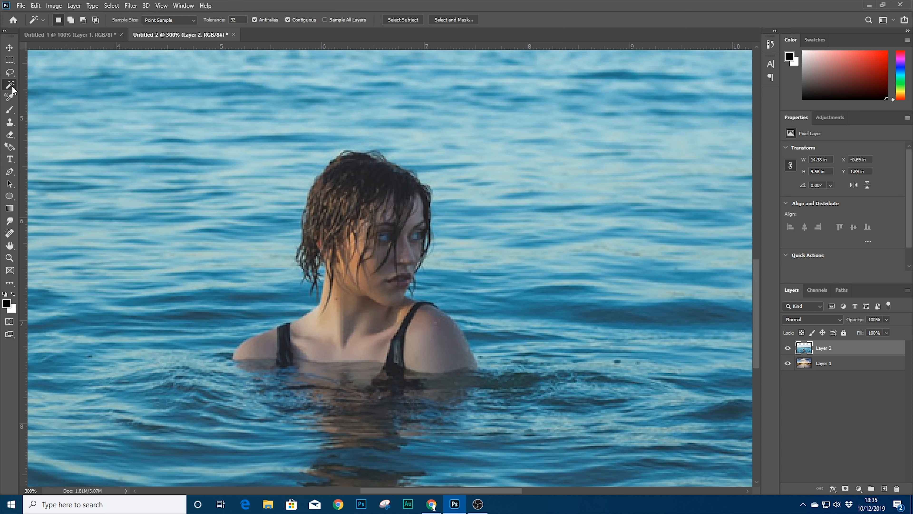
right_click(10, 87)
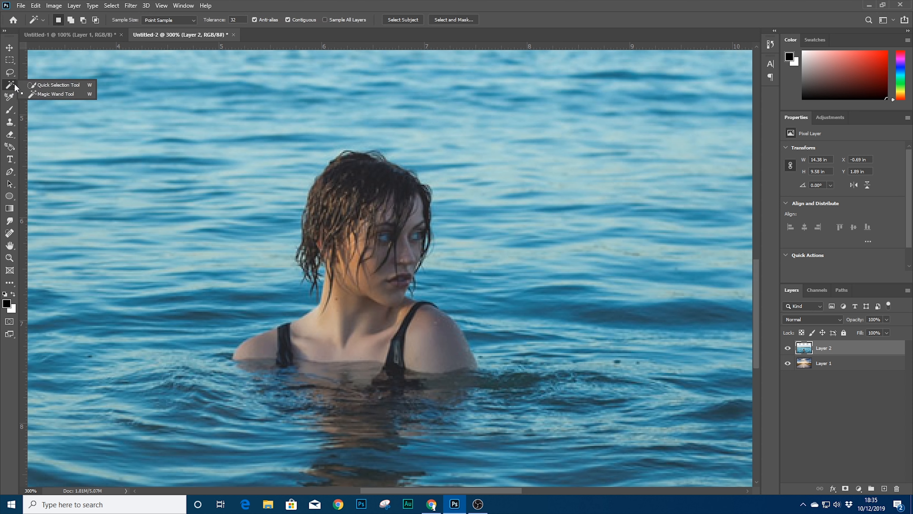
left_click(39, 85)
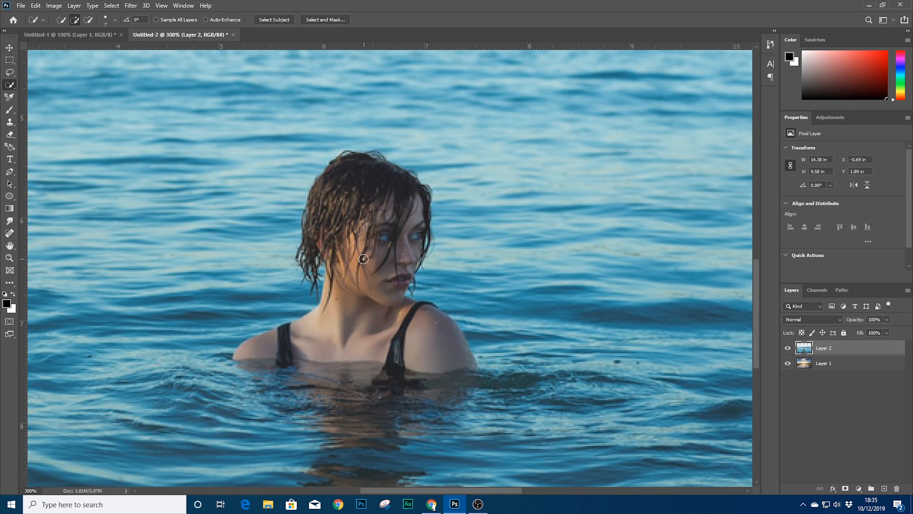
mouse_move(362, 217)
left_mouse_down()
mouse_move(360, 193)
mouse_move(346, 298)
mouse_move(320, 341)
mouse_move(252, 346)
mouse_move(246, 357)
mouse_move(259, 365)
mouse_move(453, 369)
left_mouse_up()
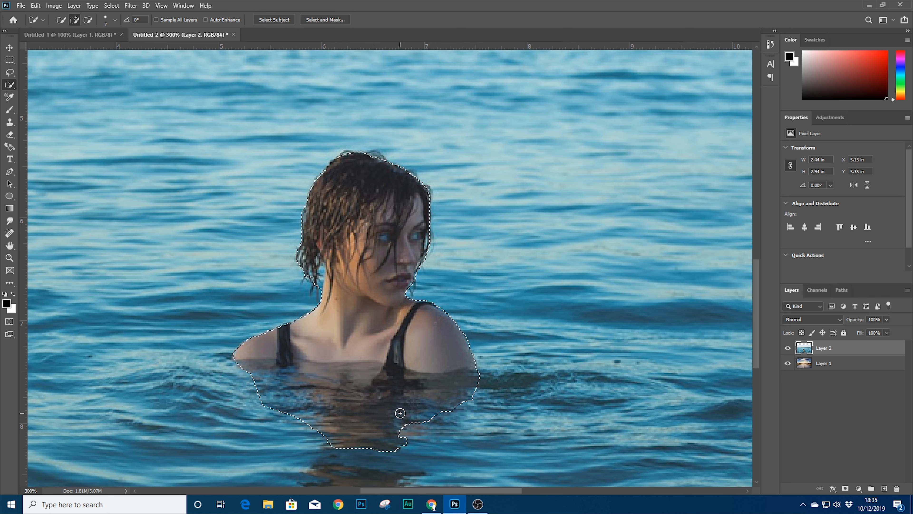
Subtract the reflection in the water from the selection and turn the selection into a layer mask on Layer 2.
key("alt")
mouse_move(296, 425)
left_mouse_down()
mouse_move(434, 409)
mouse_move(429, 418)
mouse_move(311, 433)
mouse_move(397, 436)
mouse_move(416, 440)
mouse_move(369, 444)
mouse_move(413, 453)
mouse_move(396, 434)
mouse_move(257, 418)
mouse_move(320, 418)
left_mouse_up()
left_click(845, 489)
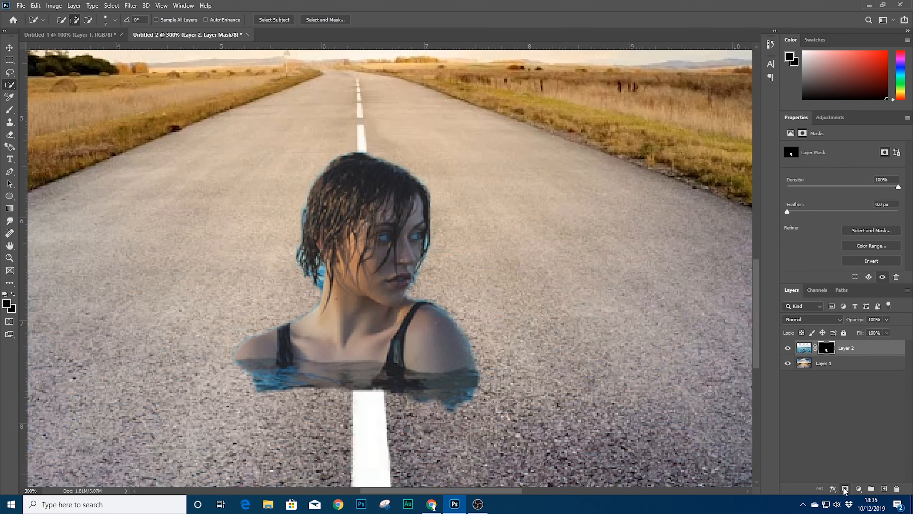
key("ctrl+1")
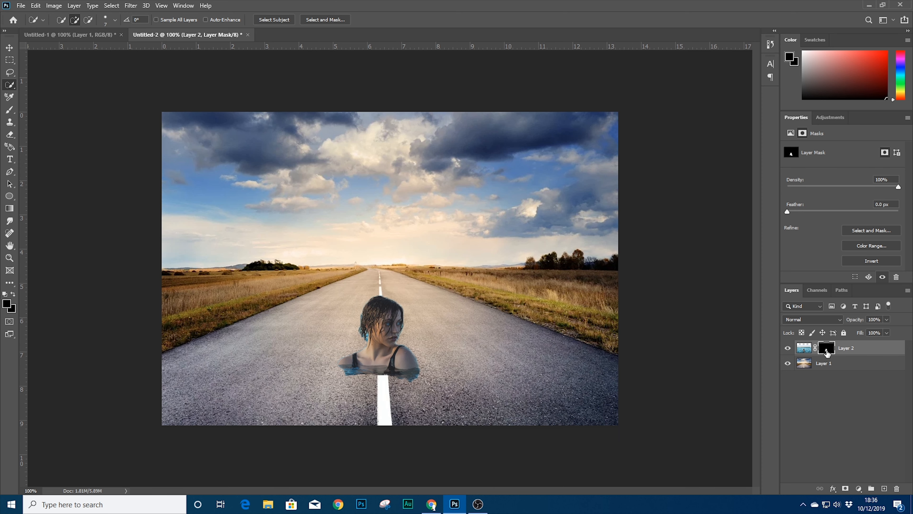
Refine Layer 2's mask along the outline of the woman's hair in Select and Mask, using a 10 px Refine Edge Brush.
double_click(827, 348)
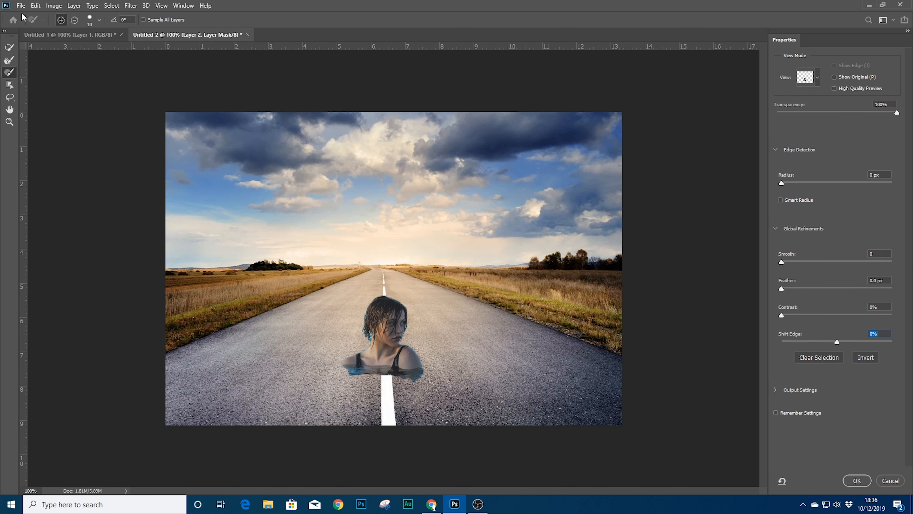
left_click(13, 61)
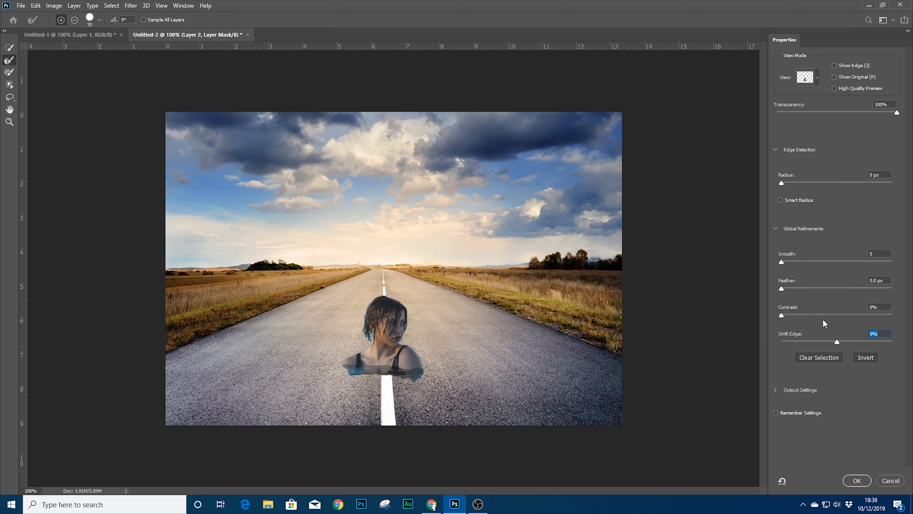
key("ctrl+plus")
key("ctrl+plus")
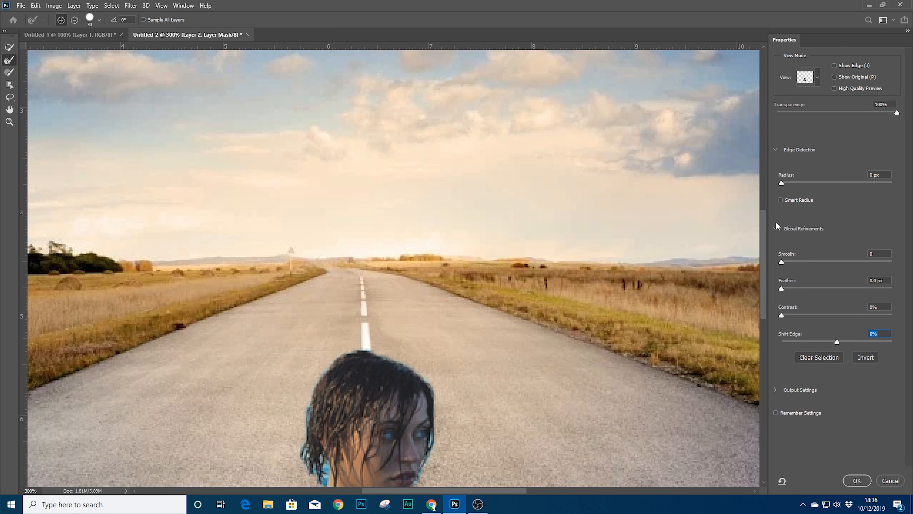
left_click_drag(761, 226, 759, 271)
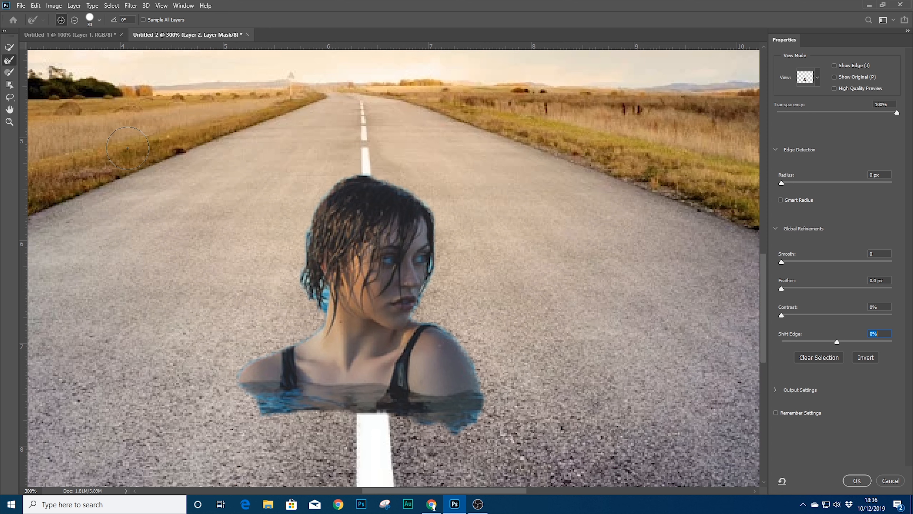
key("bracketleft")
key("bracketleft")
key("bracketleft")
key("bracketleft")
mouse_move(306, 231)
left_mouse_down()
mouse_move(308, 209)
mouse_move(347, 175)
mouse_move(373, 175)
mouse_move(425, 205)
left_mouse_up()
Subtract the stray fringe above the head with the Brush and refine the hair edge at the back of the neck.
left_click(9, 72)
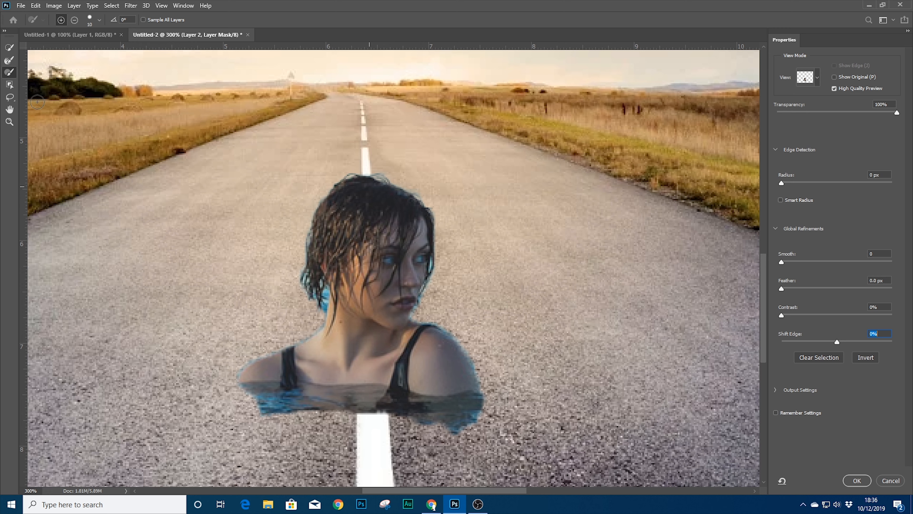
key("alt")
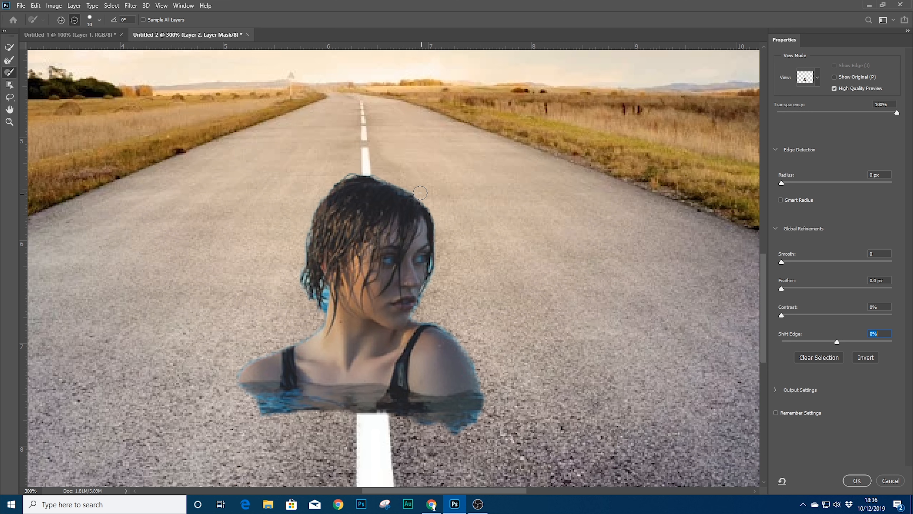
mouse_move(366, 170)
left_mouse_down()
mouse_move(326, 180)
mouse_move(343, 173)
left_mouse_up()
left_click(10, 60)
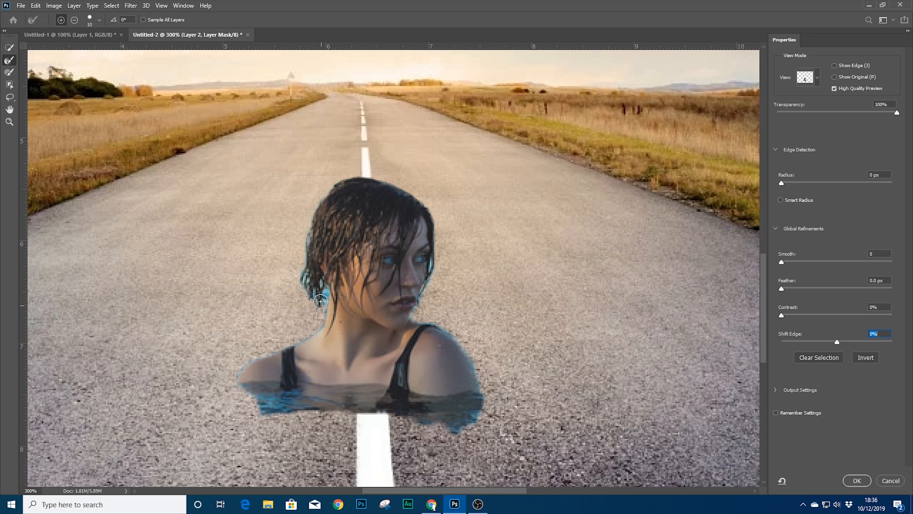
mouse_move(321, 291)
left_mouse_down()
mouse_move(304, 276)
mouse_move(320, 308)
mouse_move(307, 233)
left_mouse_up()
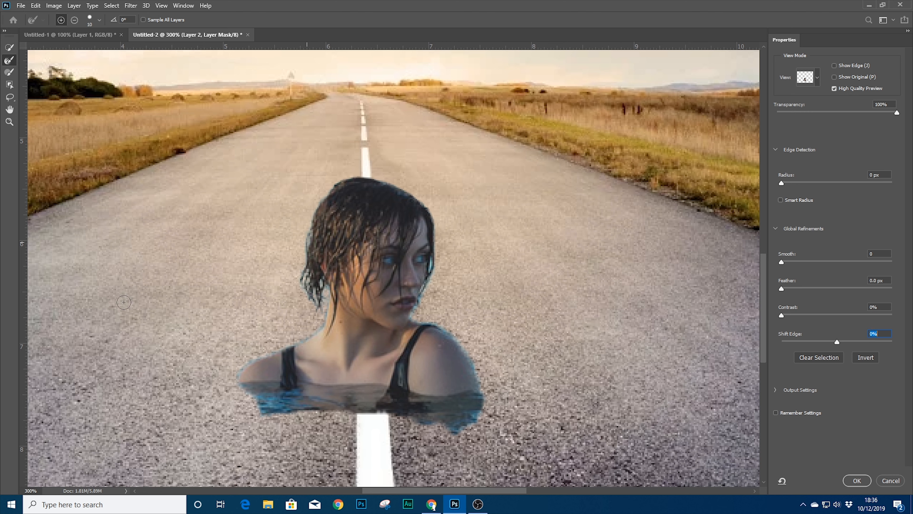
Set the mask's Smooth refinement to 15 and apply the Select and Mask changes.
left_click(784, 262)
left_click_drag(786, 262, 796, 262)
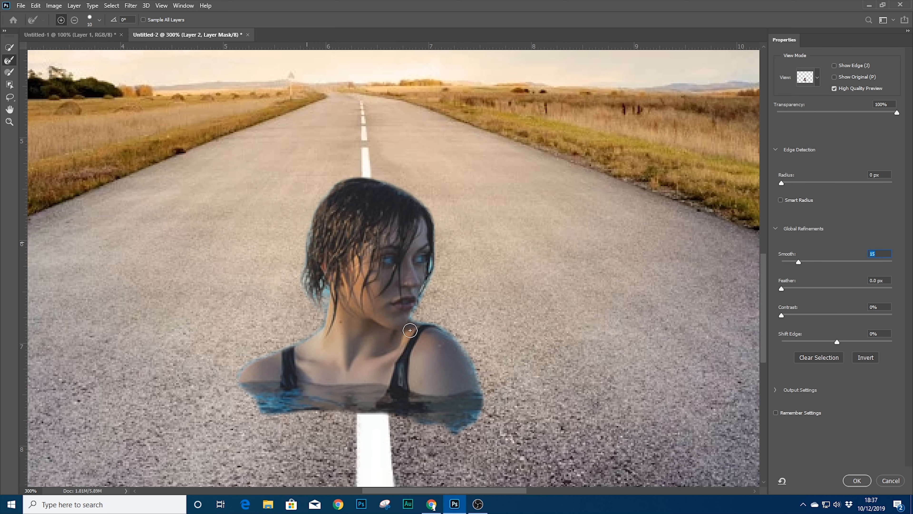
key("ctrl+1")
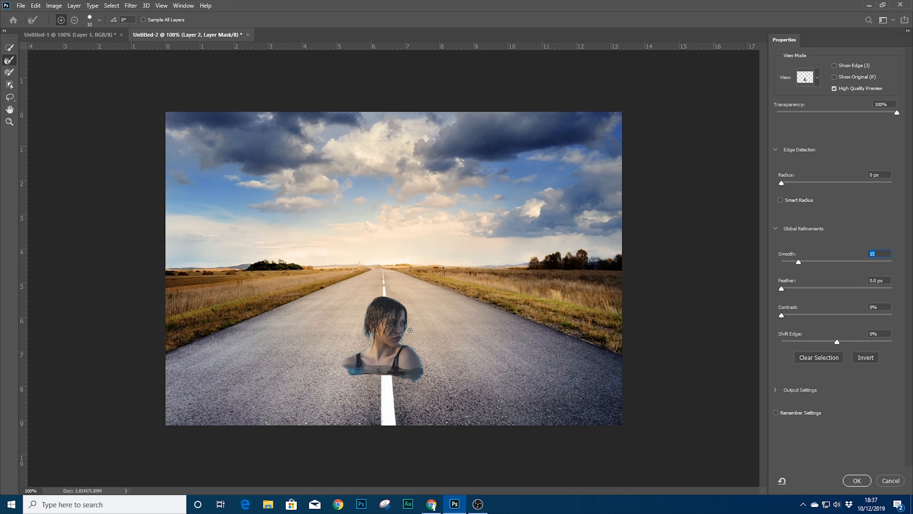
key("ctrl+plus")
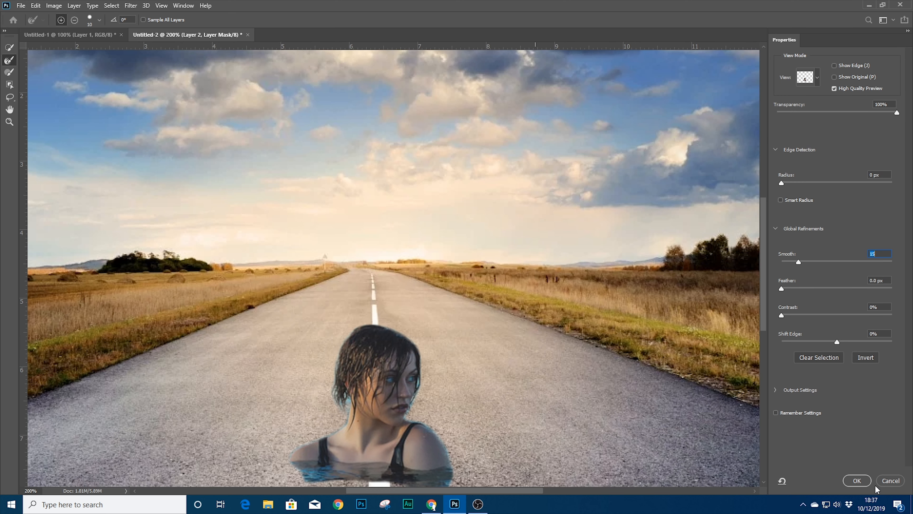
left_click(857, 480)
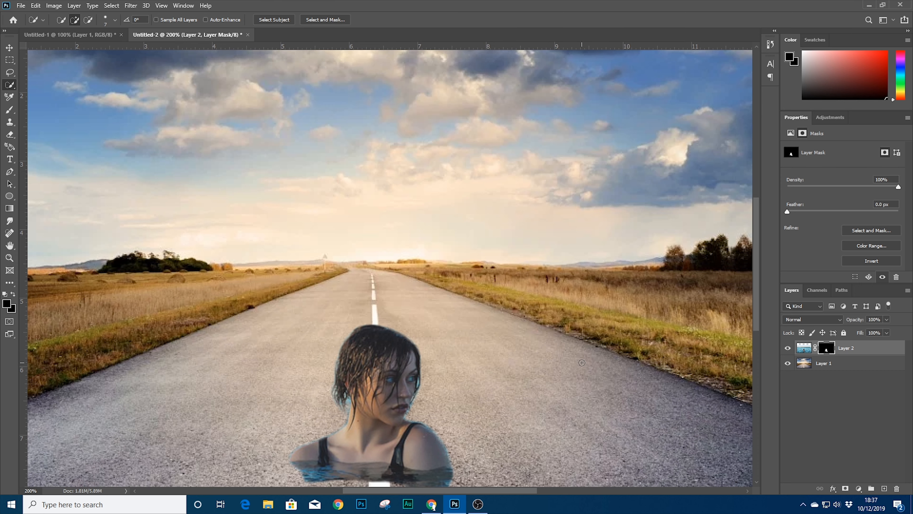
Try painting black over the woman's neck and shoulders on Layer 2's mask with a 50 px Brush, and undo the stroke.
key("ctrl+plus")
key("ctrl+1")
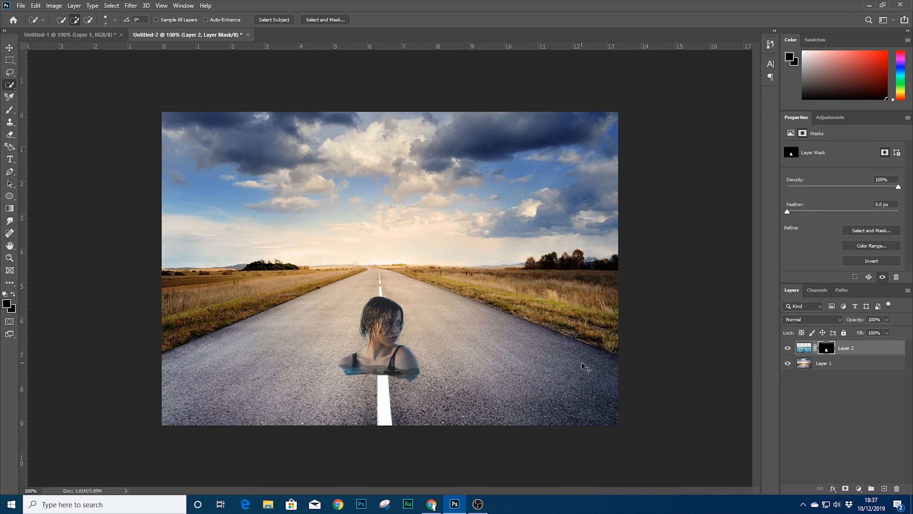
key("ctrl+plus")
scroll(355, 281, "down", 3)
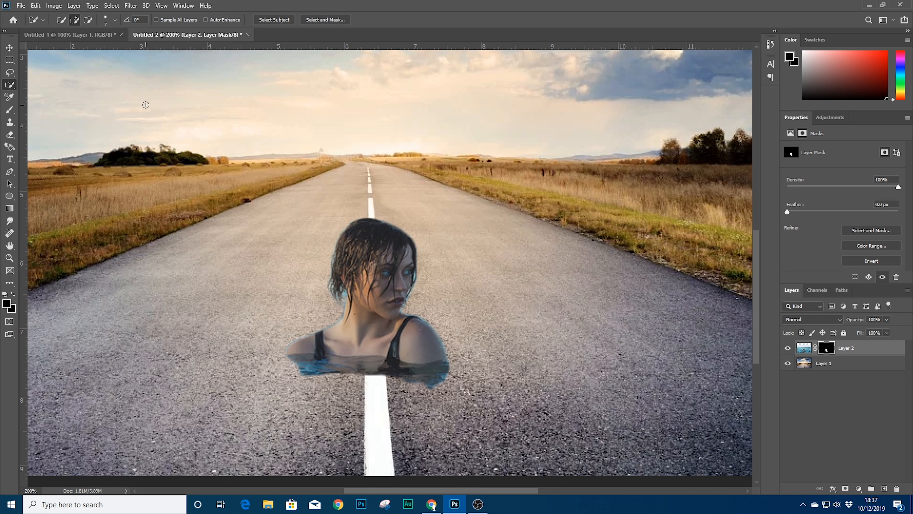
left_click(10, 109)
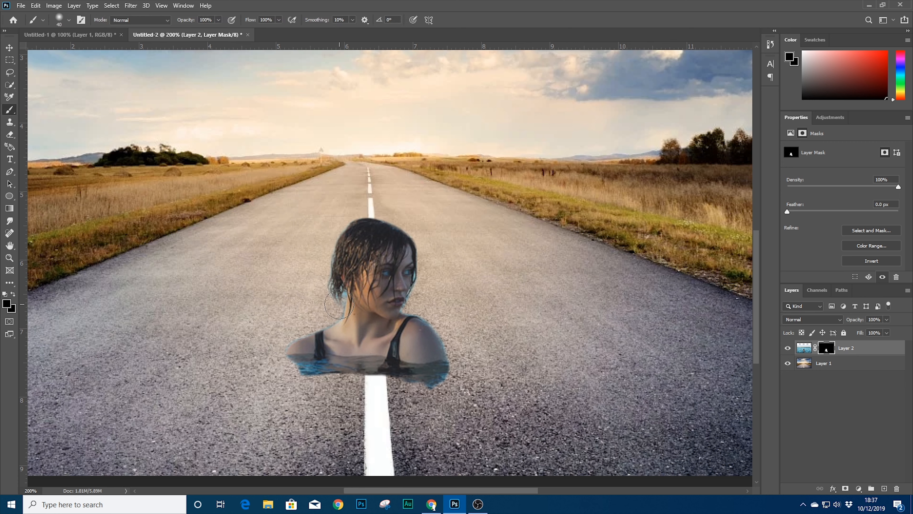
key("bracketright")
key("ctrl+z")
mouse_move(305, 363)
left_mouse_down()
mouse_move(402, 356)
mouse_move(370, 358)
left_mouse_up()
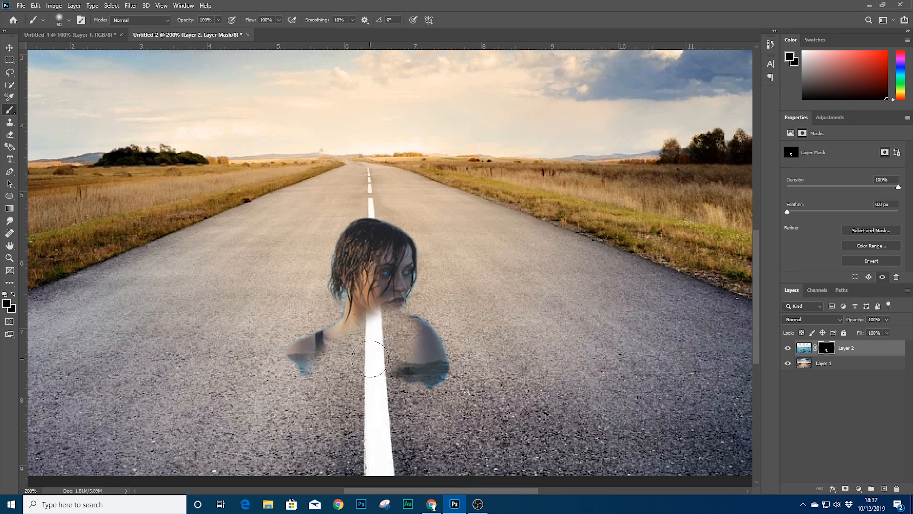
key("ctrl+z")
Paint white (ffffff) on Layer 2's mask with the Brush to reveal the water around the woman's shoulders and chest.
left_click(6, 304)
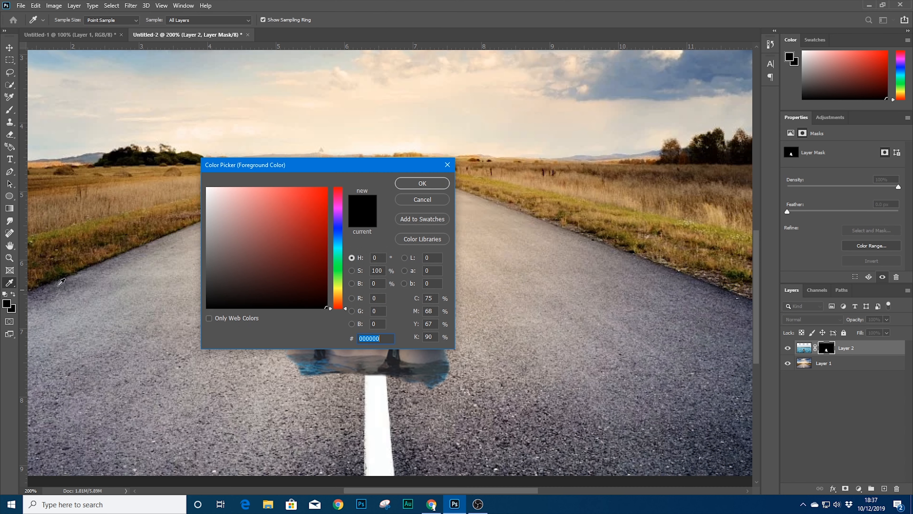
type("ffffff")
left_click(410, 184)
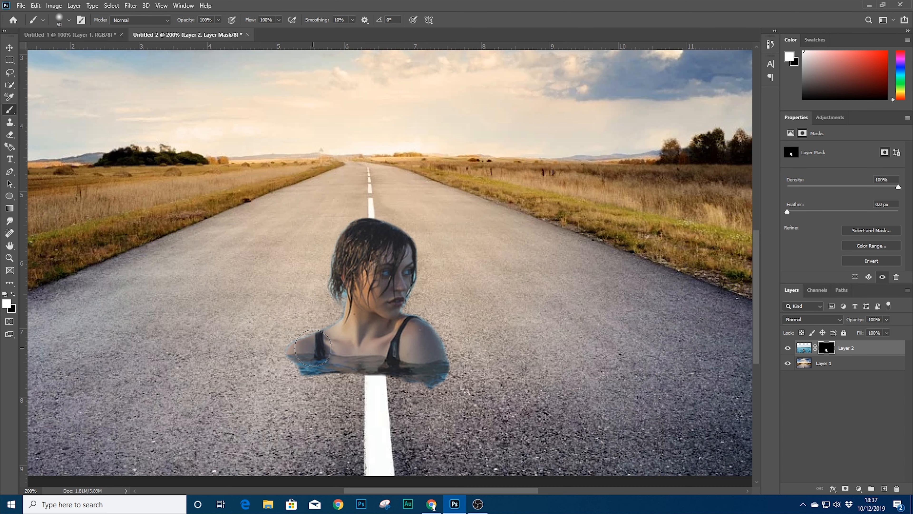
mouse_move(313, 348)
left_mouse_down()
mouse_move(295, 356)
mouse_move(309, 326)
mouse_move(333, 317)
mouse_move(338, 333)
left_mouse_up()
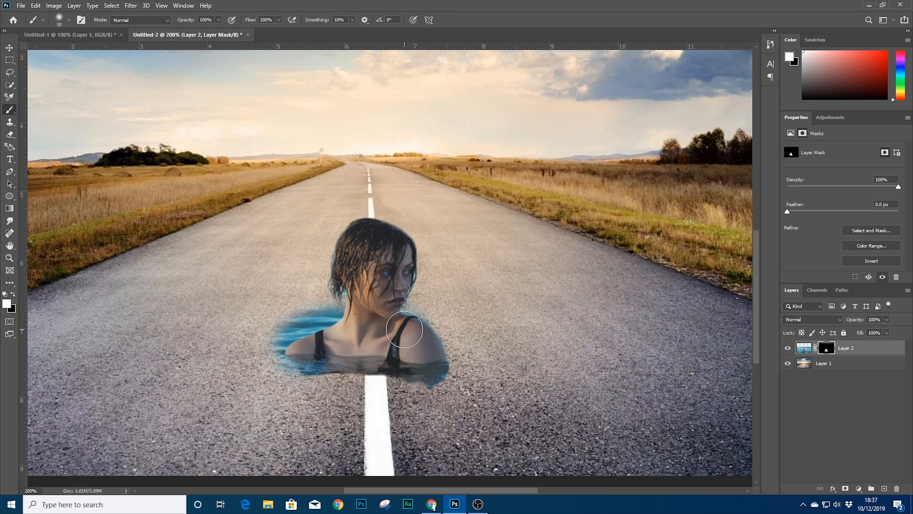
mouse_move(404, 329)
left_mouse_down()
mouse_move(445, 338)
mouse_move(462, 376)
mouse_move(450, 389)
mouse_move(377, 390)
mouse_move(287, 374)
mouse_move(295, 363)
mouse_move(364, 386)
mouse_move(428, 383)
mouse_move(327, 388)
mouse_move(359, 382)
left_mouse_up()
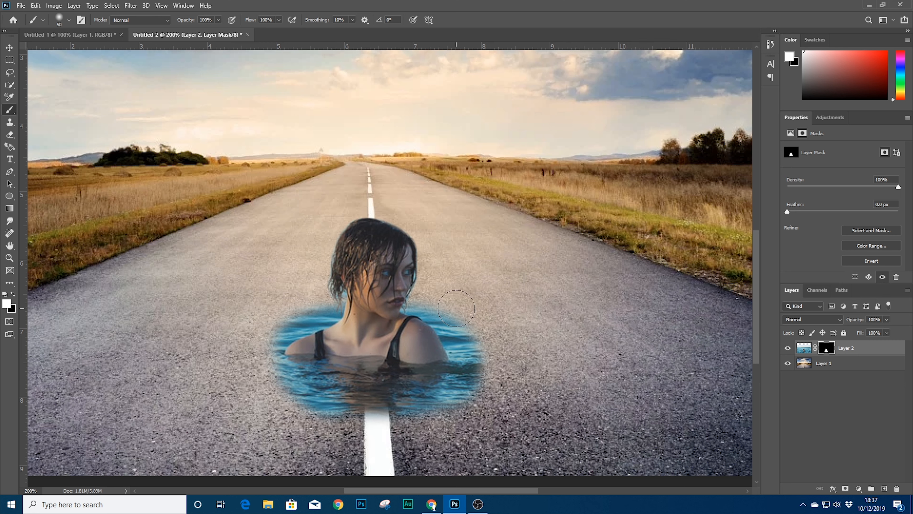
Duplicate Layer 2 and rename the original layer beneath the copy as Blend.
left_click(845, 355)
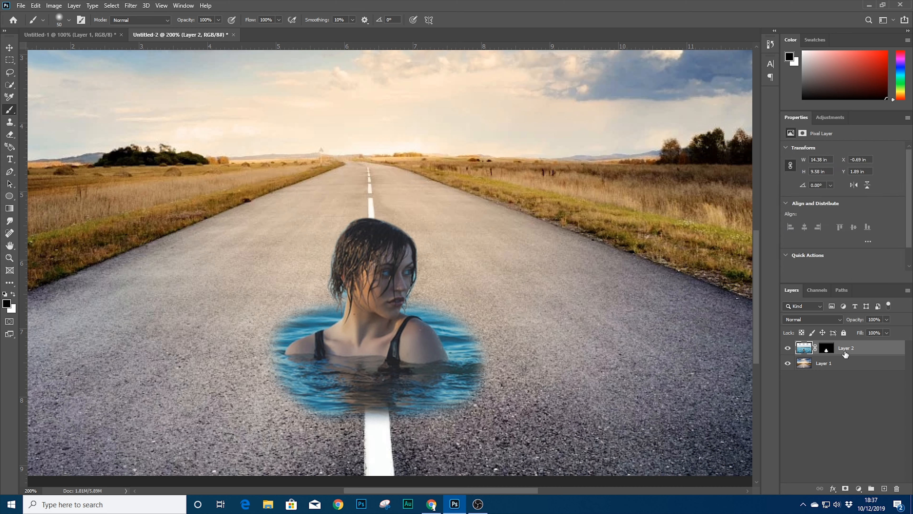
key("ctrl+j")
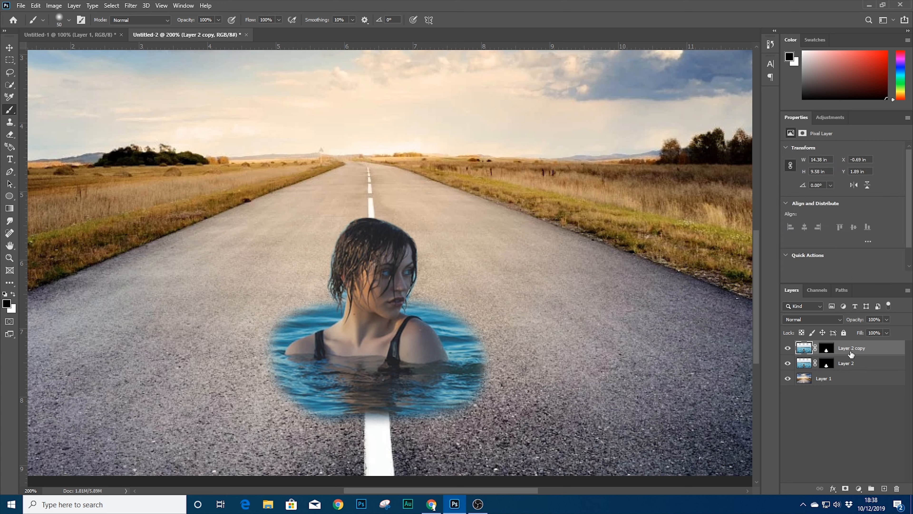
left_click(847, 369)
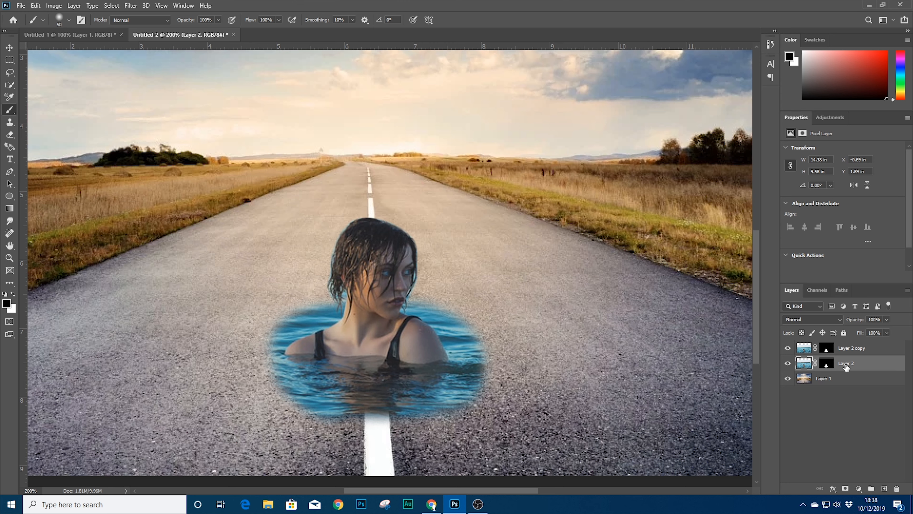
right_click(846, 365)
left_click(864, 364)
left_click(9, 47)
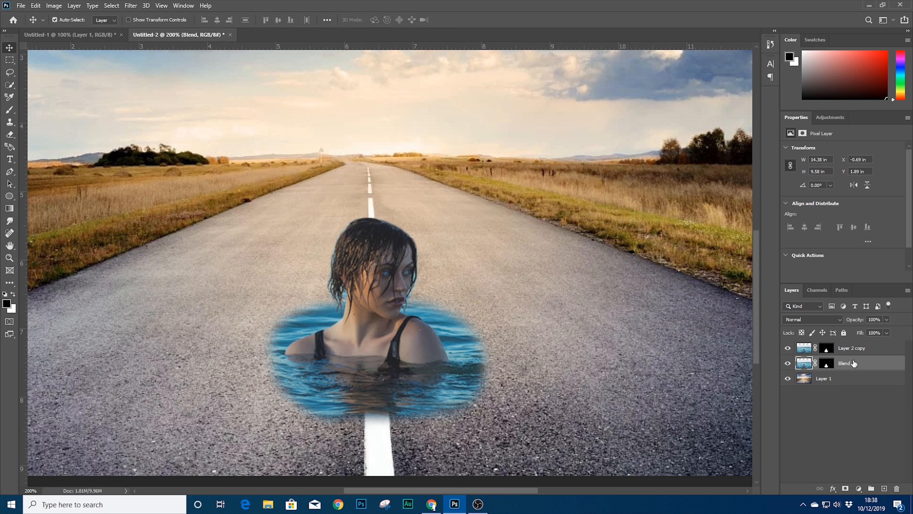
Set the Blend layer's blend mode to Hard Light and hide Layer 2 copy.
left_click(813, 318)
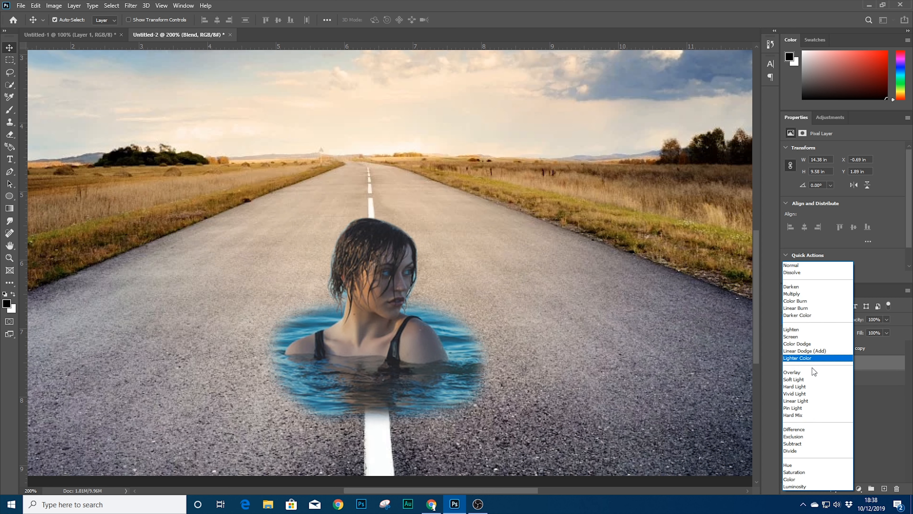
left_click(806, 386)
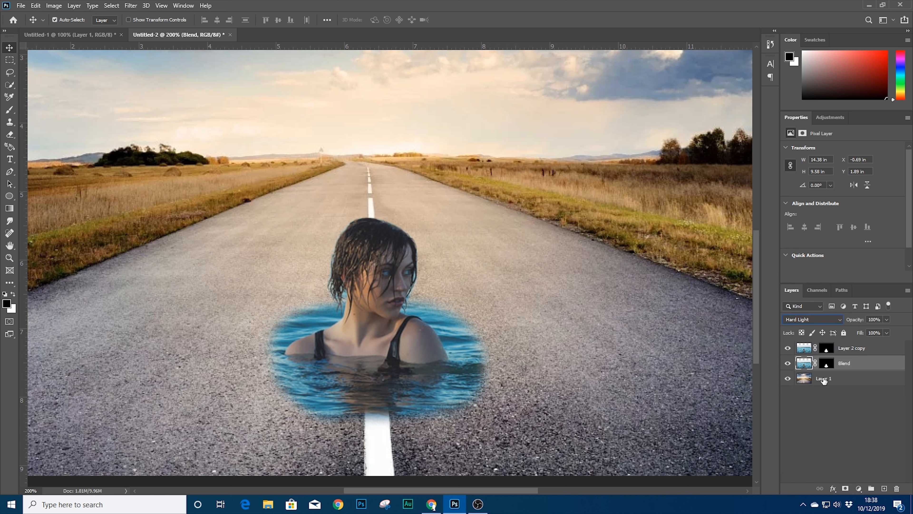
left_click(788, 349)
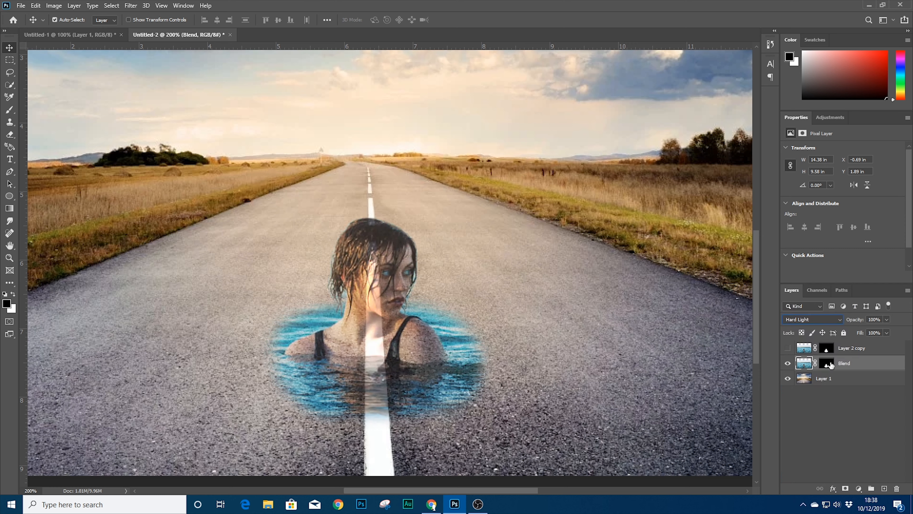
Compare other blend modes on the Blend layer, settle on Hard Light, and show Layer 2 copy again.
left_click(813, 322)
left_click(794, 266)
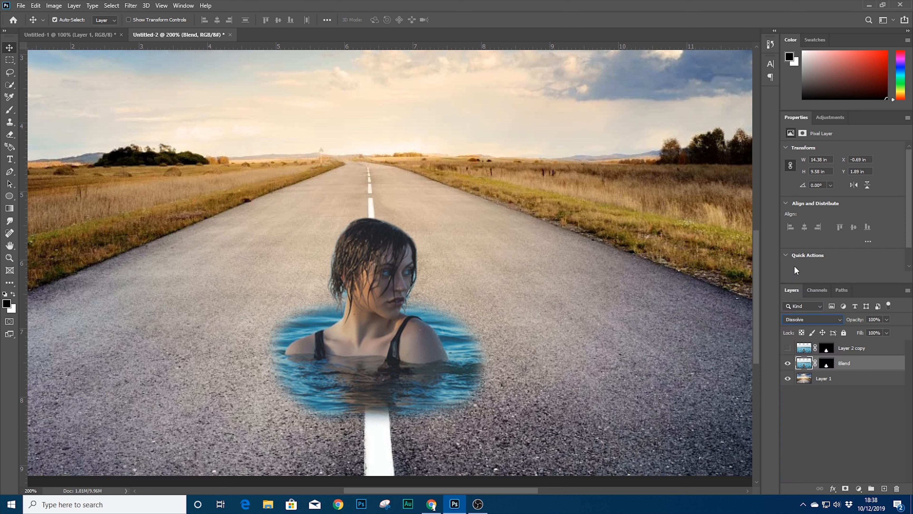
key("Down")
key("Down")
key("Down")
key("Down")
key("Up")
key("Up")
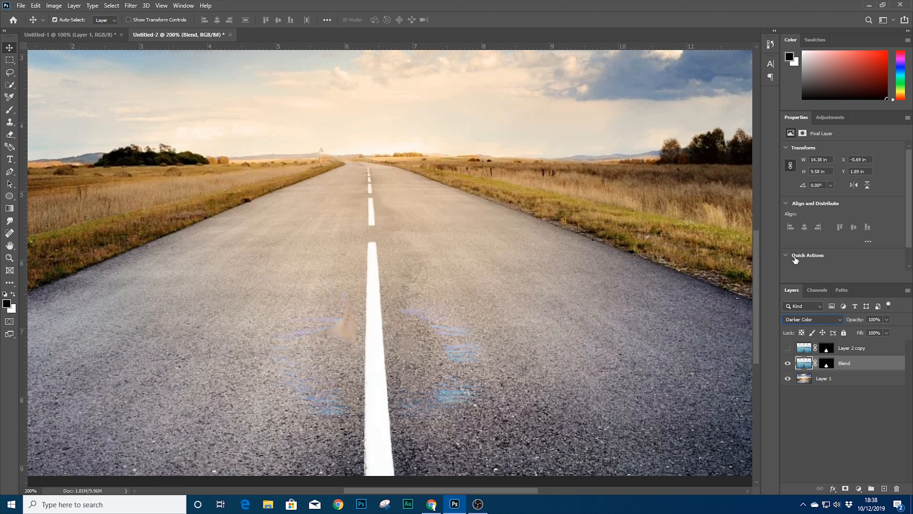
key("Down")
key("Down")
key("Down")
key("Down")
key("Down")
key("Down")
key("Down")
key("Down")
key("Down")
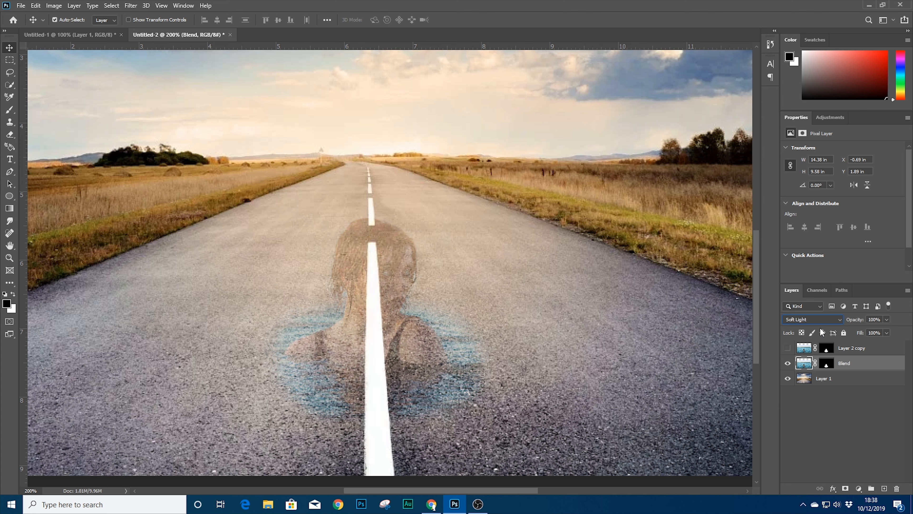
key("Up")
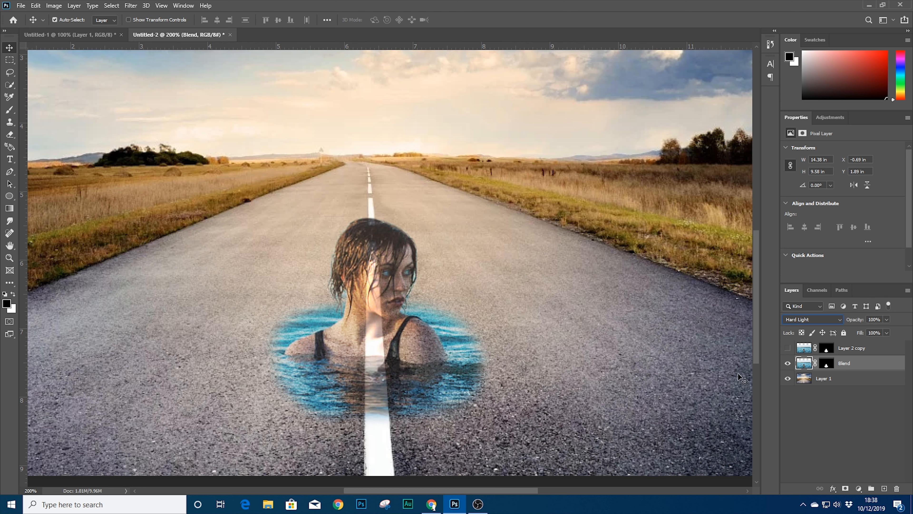
left_click(789, 348)
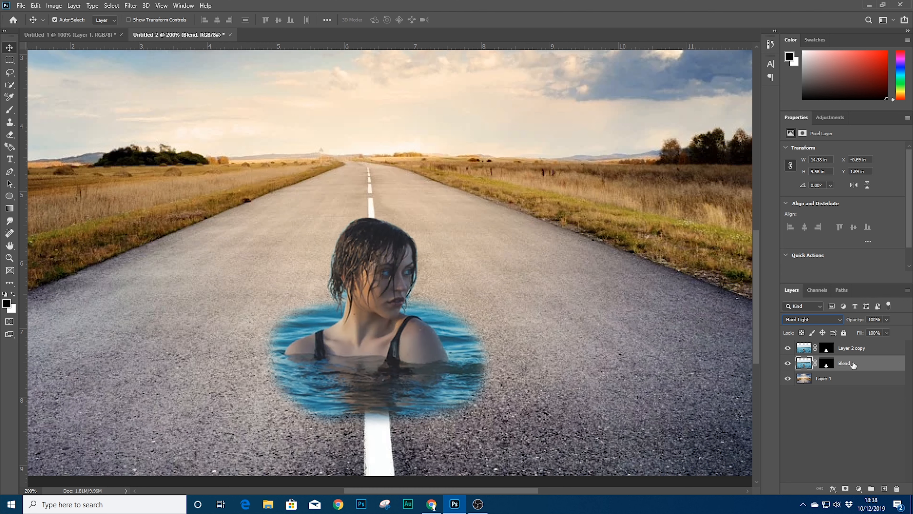
Paint white on the Blend layer's mask with a 90 px, 0% hardness Brush to extend the water outward around the woman.
left_click(826, 364)
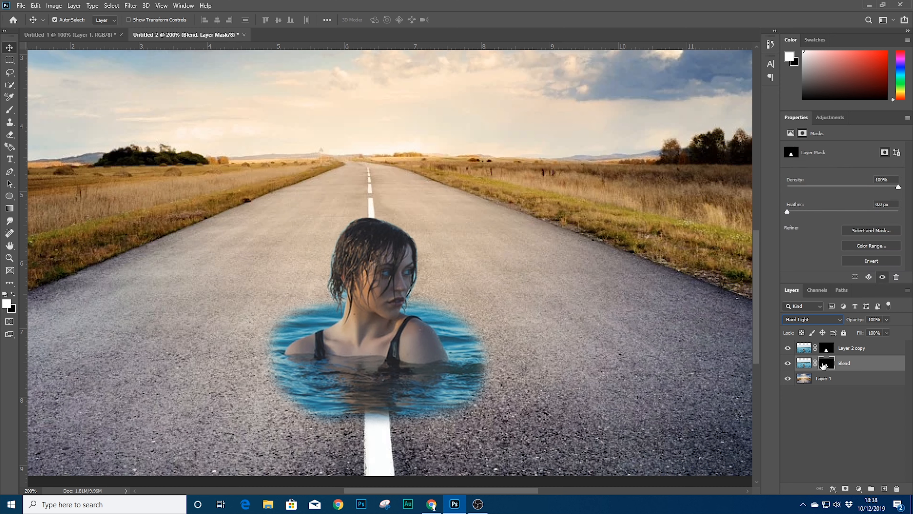
left_click(9, 110)
key("bracketright")
key("bracketright")
key("bracketright")
key("bracketright")
key("bracketright")
key("bracketright")
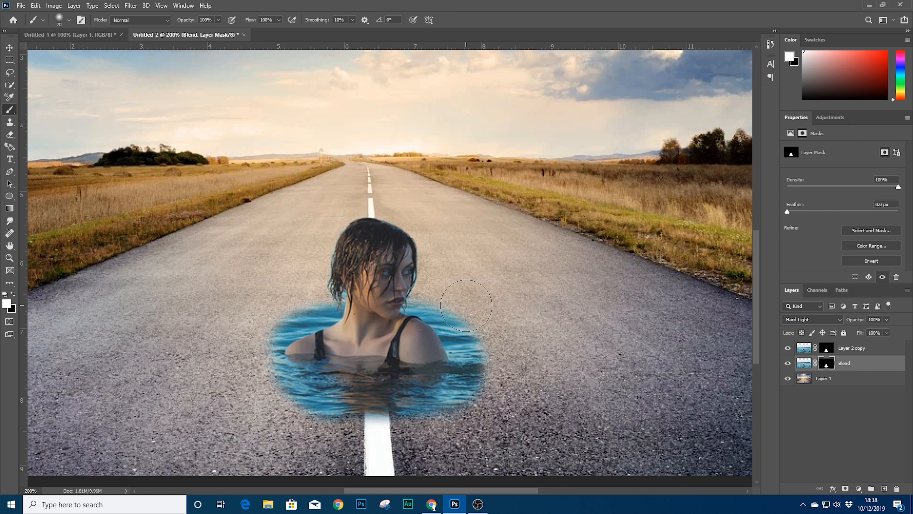
key("bracketleft")
key("bracketleft")
right_click(465, 325)
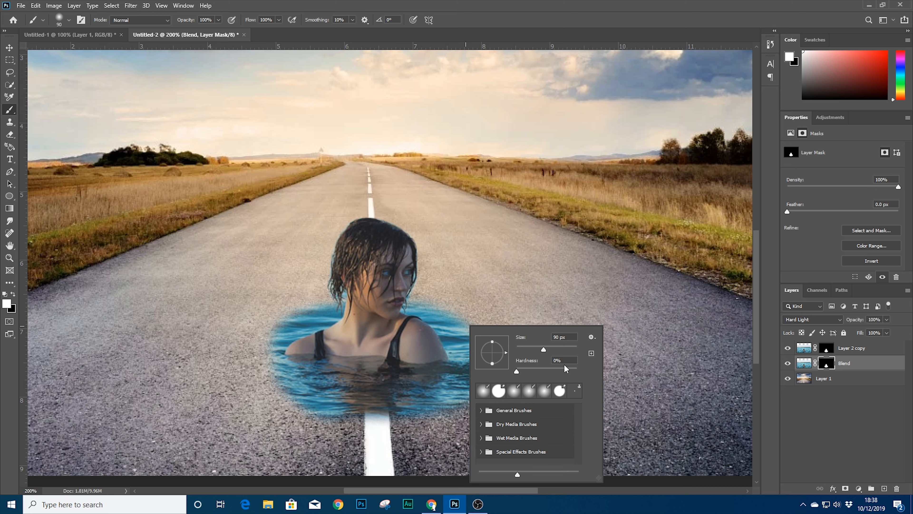
left_click(434, 363)
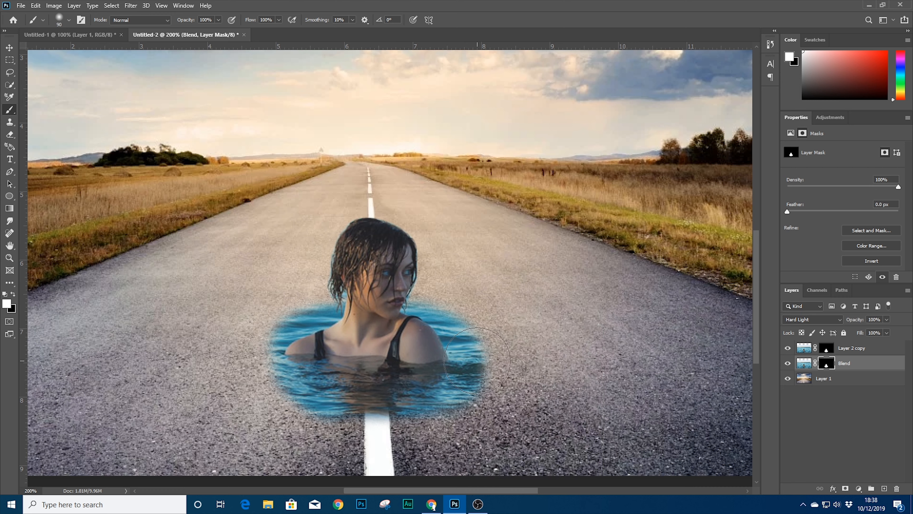
mouse_move(467, 331)
left_mouse_down()
mouse_move(471, 342)
mouse_move(503, 323)
mouse_move(503, 399)
mouse_move(517, 396)
mouse_move(488, 421)
mouse_move(364, 428)
mouse_move(288, 417)
mouse_move(248, 381)
mouse_move(243, 347)
mouse_move(251, 328)
mouse_move(265, 346)
mouse_move(230, 364)
mouse_move(248, 399)
mouse_move(280, 385)
mouse_move(321, 429)
mouse_move(431, 439)
mouse_move(518, 414)
mouse_move(543, 356)
mouse_move(524, 343)
mouse_move(528, 333)
left_mouse_up()
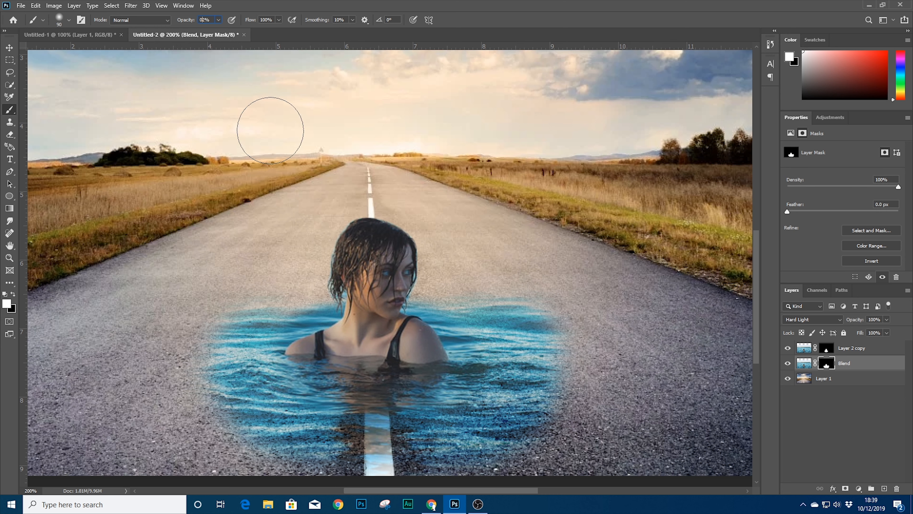
Soften the outer edges of the water on the Blend mask by painting white with the Brush at 10% opacity.
type("2")
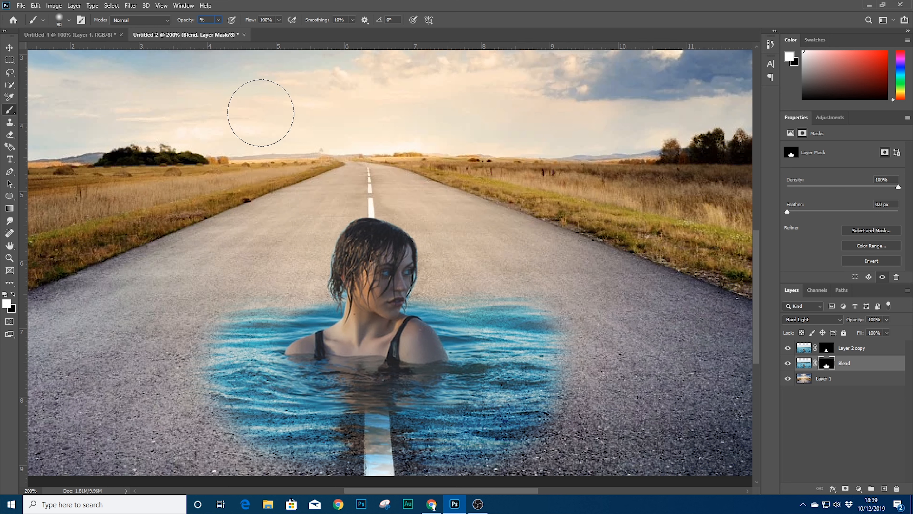
type("10")
key("Return")
mouse_move(470, 318)
left_mouse_down()
mouse_move(434, 316)
mouse_move(523, 319)
left_mouse_up()
mouse_move(333, 308)
left_mouse_down()
mouse_move(266, 321)
mouse_move(221, 350)
mouse_move(241, 431)
mouse_move(323, 462)
mouse_move(494, 448)
mouse_move(534, 414)
mouse_move(545, 357)
left_mouse_up()
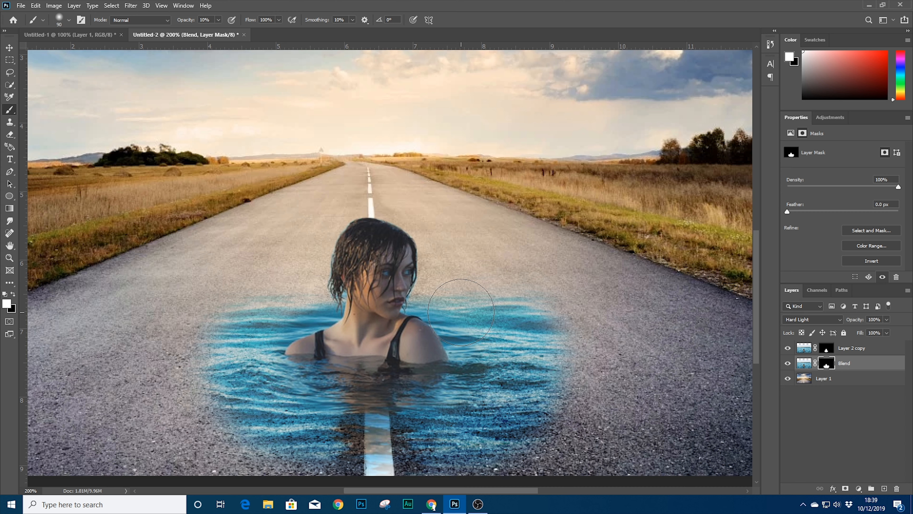
mouse_move(234, 435)
left_mouse_down()
mouse_move(229, 366)
mouse_move(221, 394)
left_mouse_up()
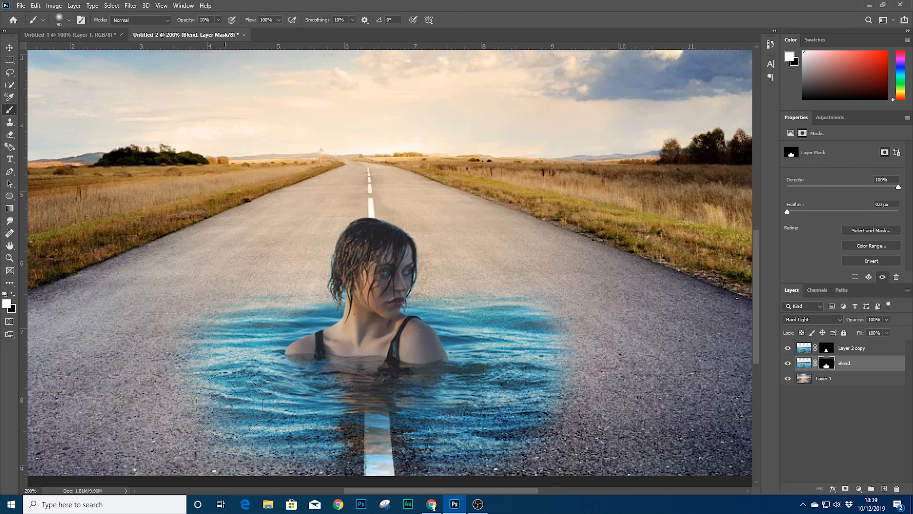
Group the Blend layer and Layer 2 copy together.
key("ctrl+minus")
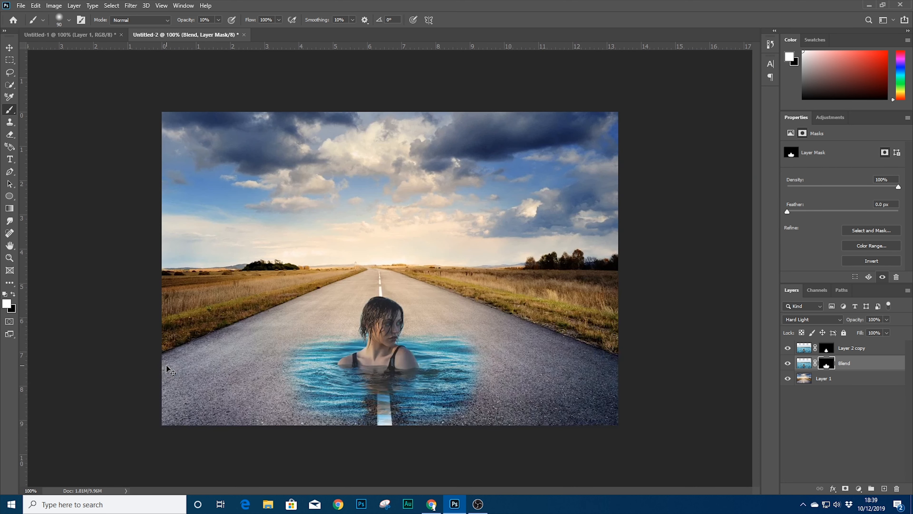
left_click(847, 351, "shift")
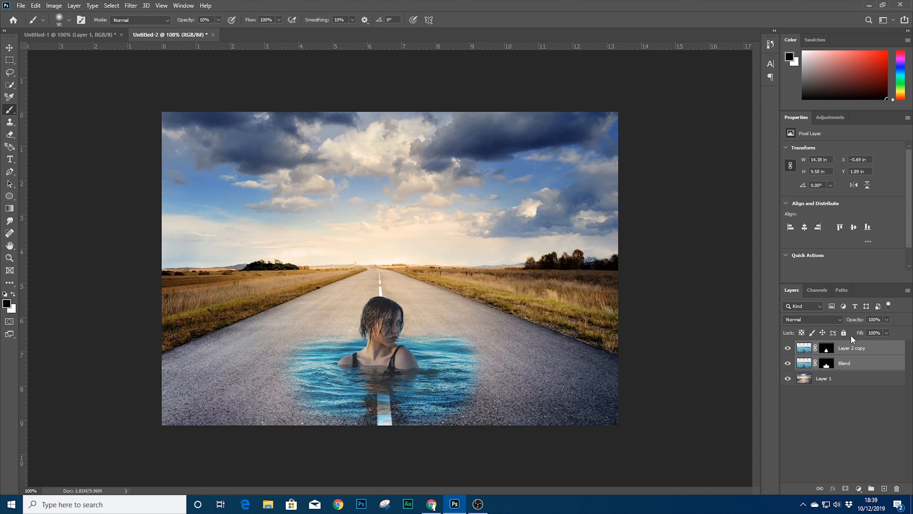
left_click(857, 370)
left_click(849, 351, "shift")
key("ctrl+g")
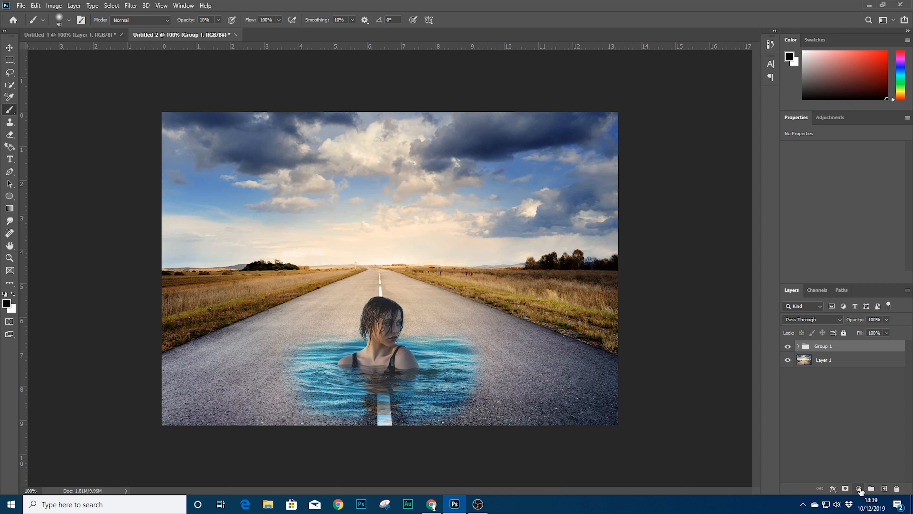
Add a Hue/Saturation adjustment layer above Group 1 and clip it to the group.
left_click(859, 488)
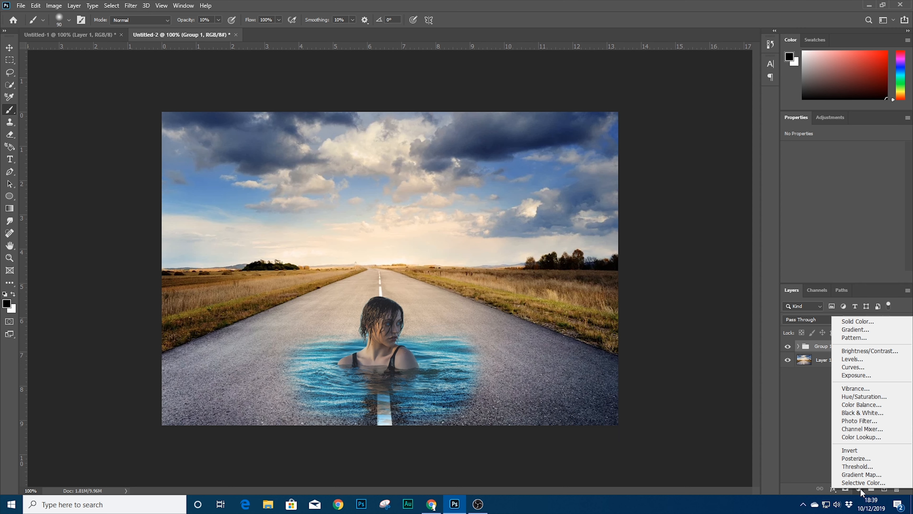
left_click(850, 396)
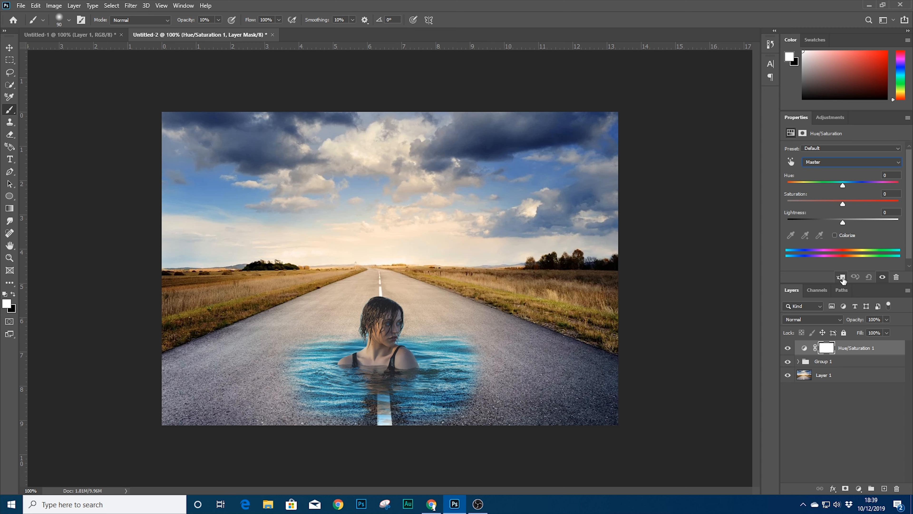
left_click(841, 278)
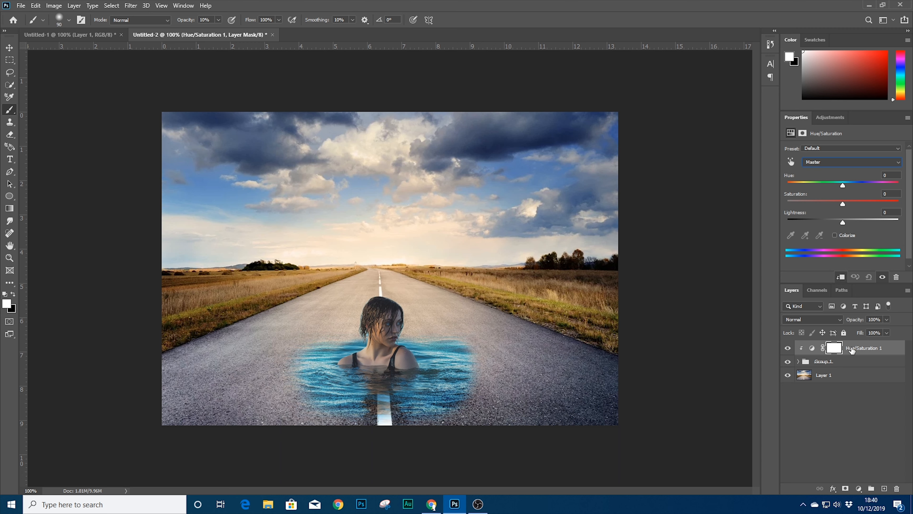
Set the saturation of both the Cyans and the Blues to -100 in the Hue/Saturation adjustment.
left_click(826, 163)
left_click(818, 202)
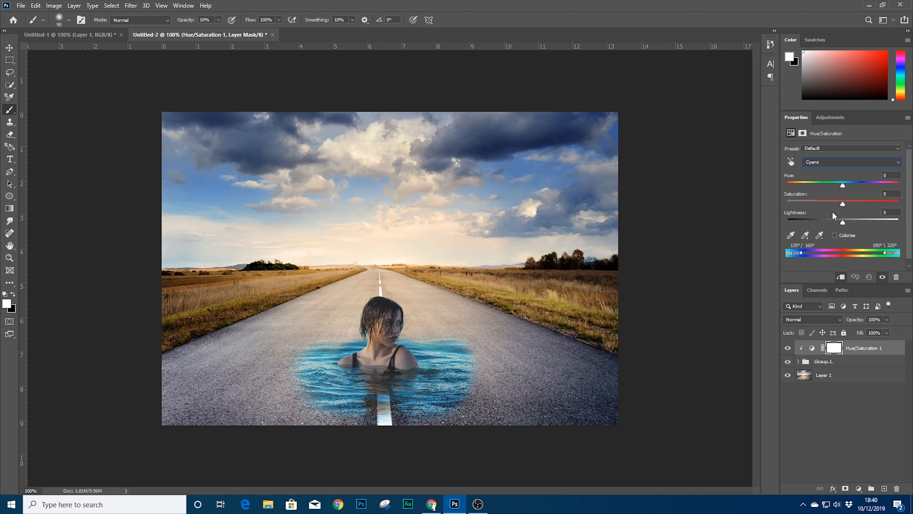
left_click_drag(843, 206, 728, 214)
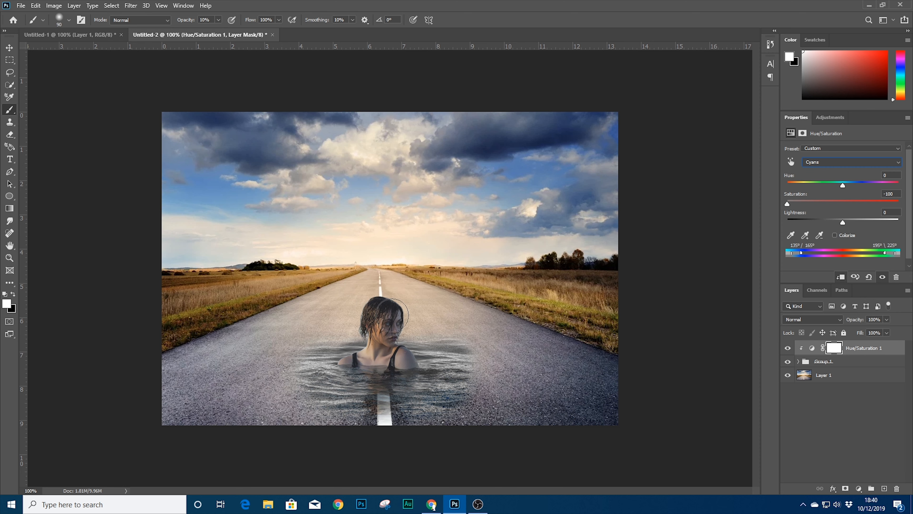
left_click(819, 164)
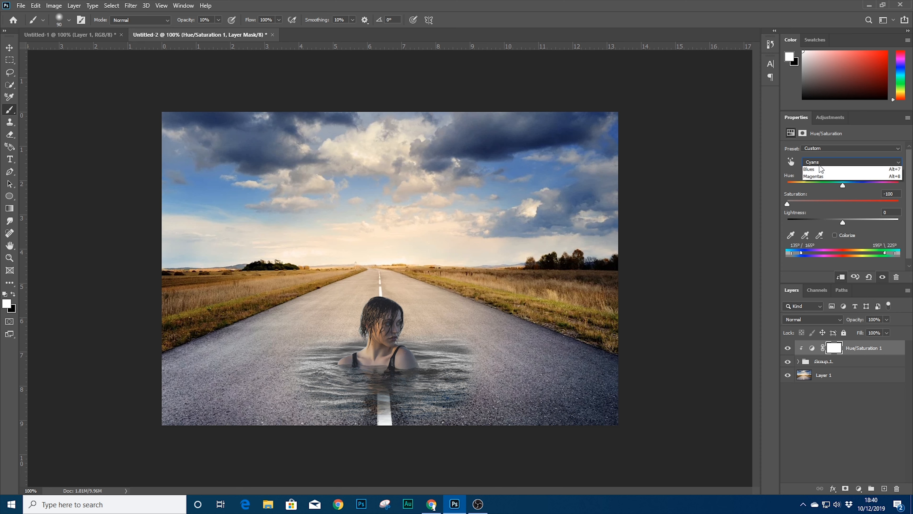
left_click(820, 206)
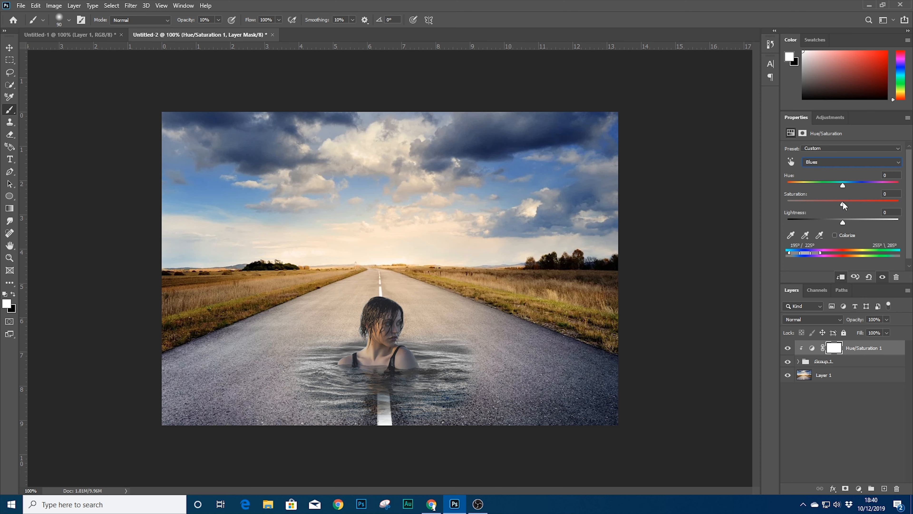
left_click_drag(843, 206, 723, 206)
left_click(9, 47)
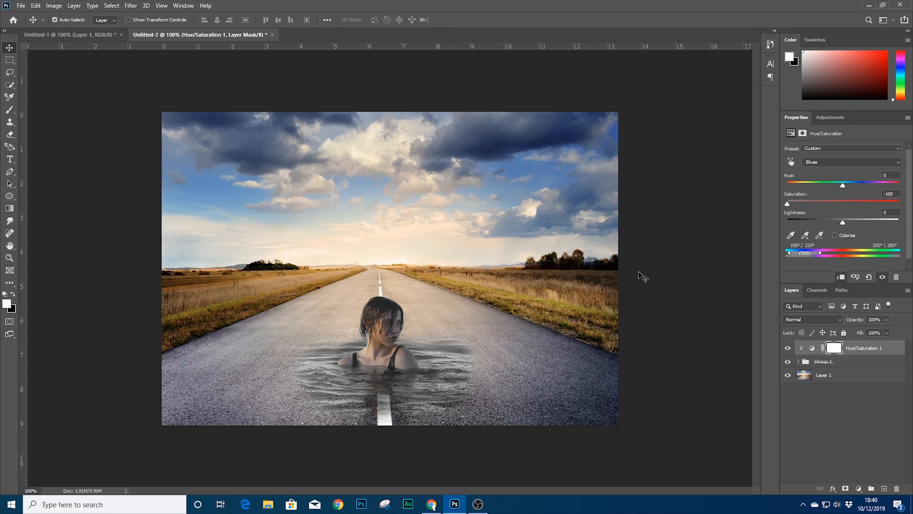
Extend the water on the woman's left-hand side by painting white on the Blend layer's mask with the Brush at 10% opacity.
left_click(797, 362)
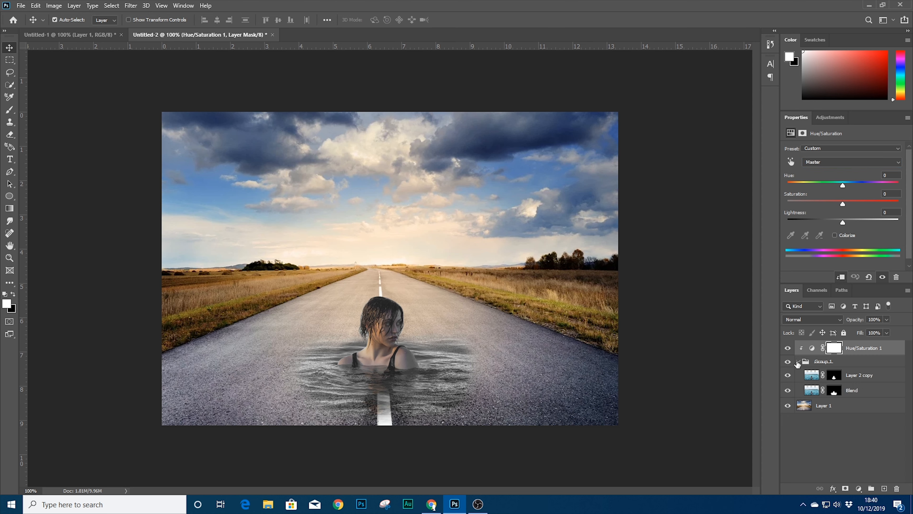
left_click(864, 392)
left_click(833, 391)
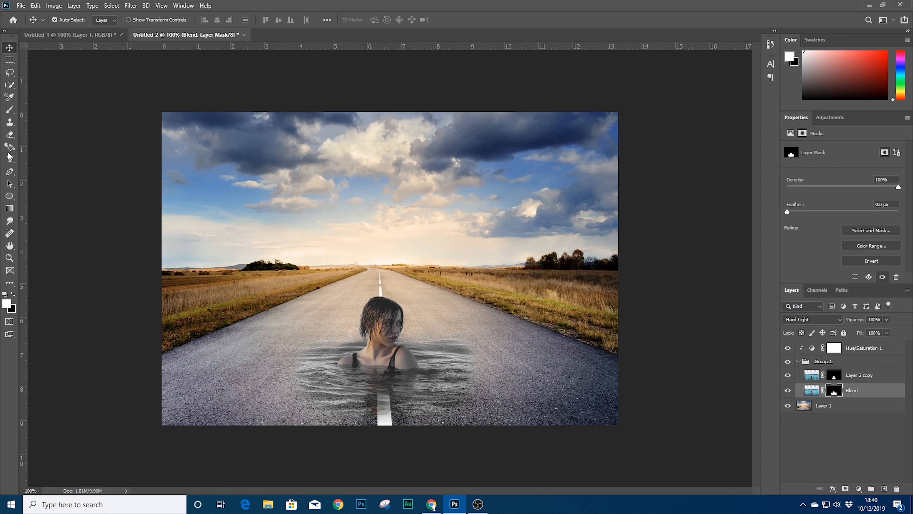
left_click(10, 110)
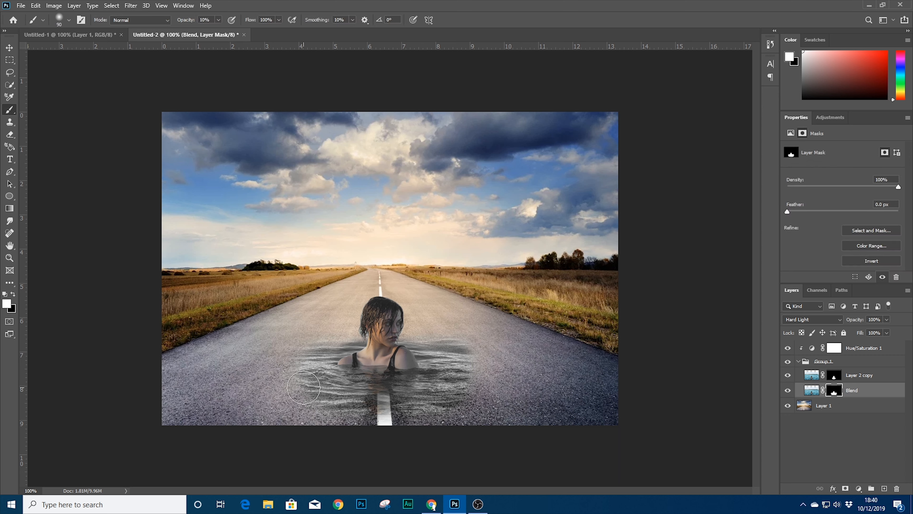
left_click_drag(303, 388, 304, 367)
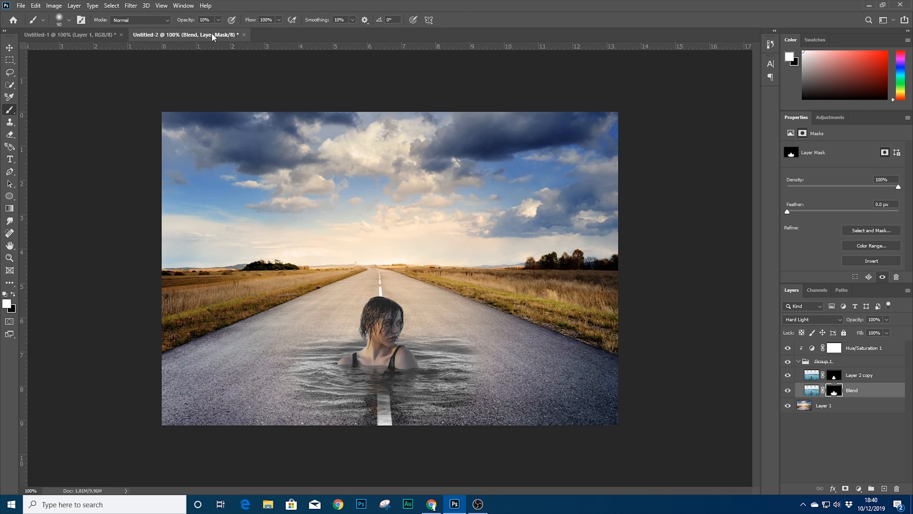
Raise the Brush opacity to 100% and paint white on the Blend mask to widen the water on both sides.
key("Return")
type("1")
key("Return")
key("0")
mouse_move(311, 398)
left_mouse_down()
mouse_move(296, 361)
mouse_move(291, 389)
mouse_move(309, 403)
mouse_move(403, 416)
mouse_move(458, 409)
mouse_move(472, 369)
left_mouse_up()
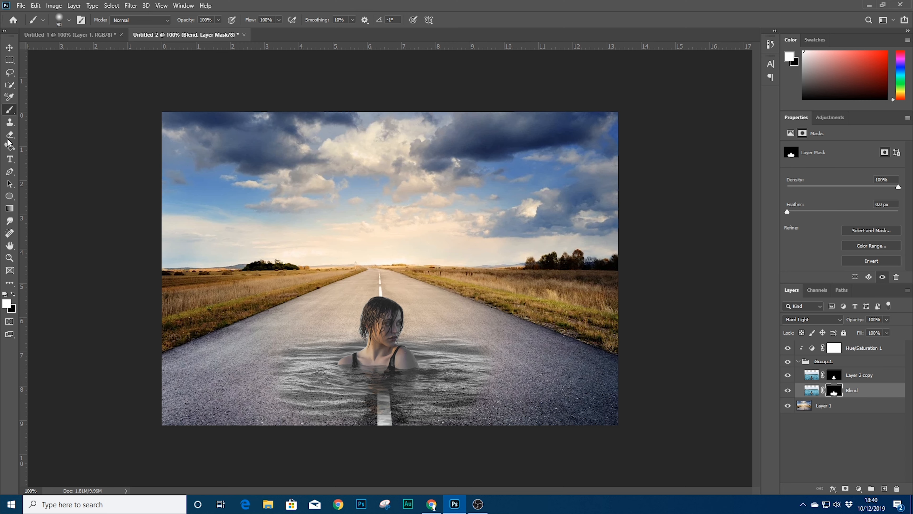
Set the foreground color to black (000000) and trim the outer edges of the water on the Blend mask.
left_click(7, 304)
type("000000")
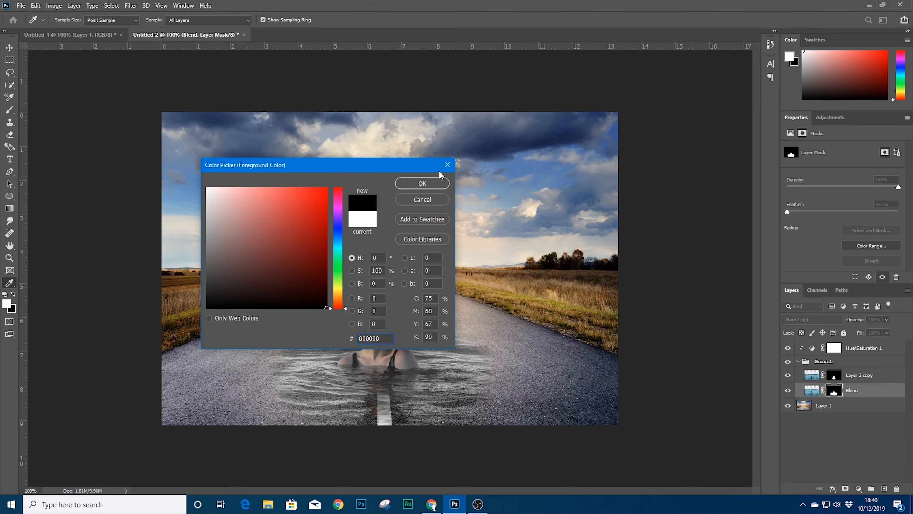
left_click(422, 183)
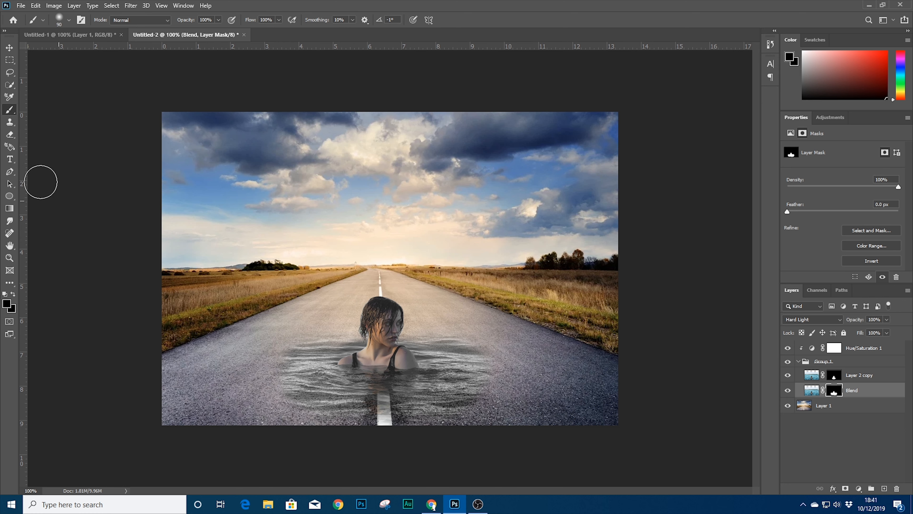
Crop both sides of the image to a narrow portrait frame about 5 in wide around the woman and the water.
key("i")
right_click(12, 287)
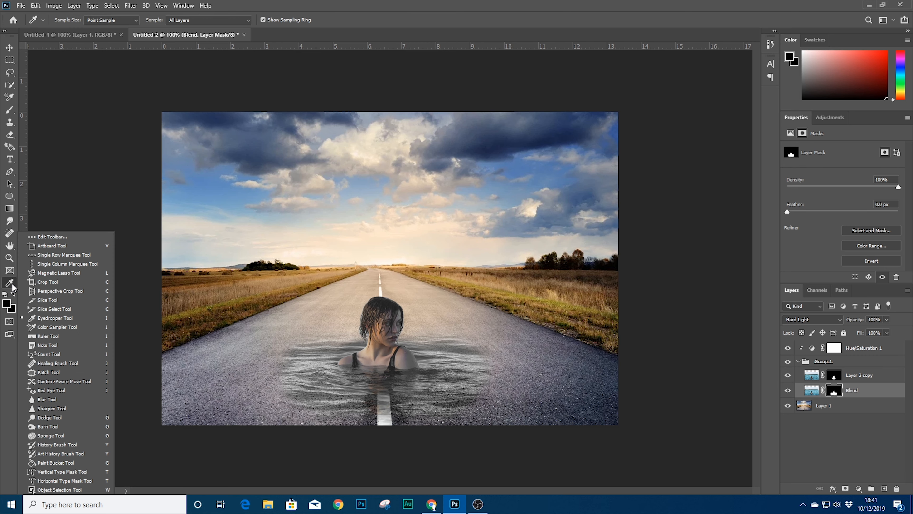
left_click(59, 283)
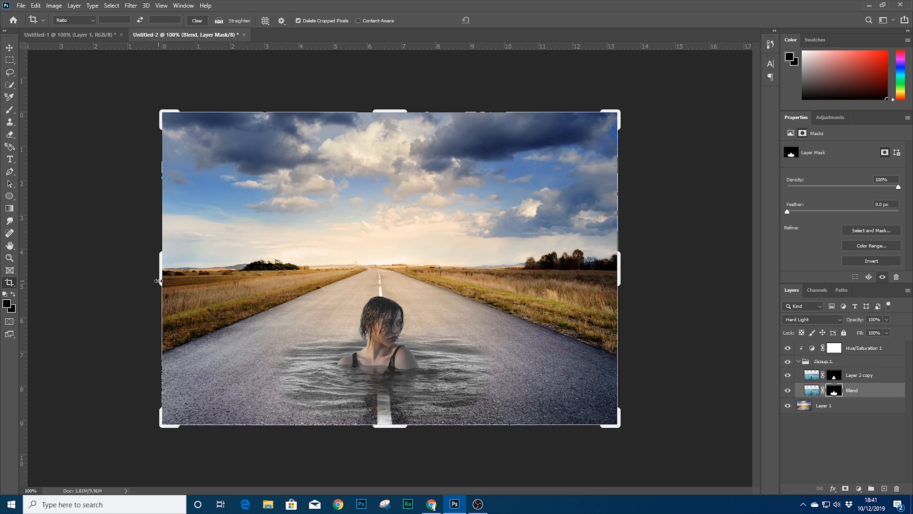
left_click_drag(158, 280, 220, 279)
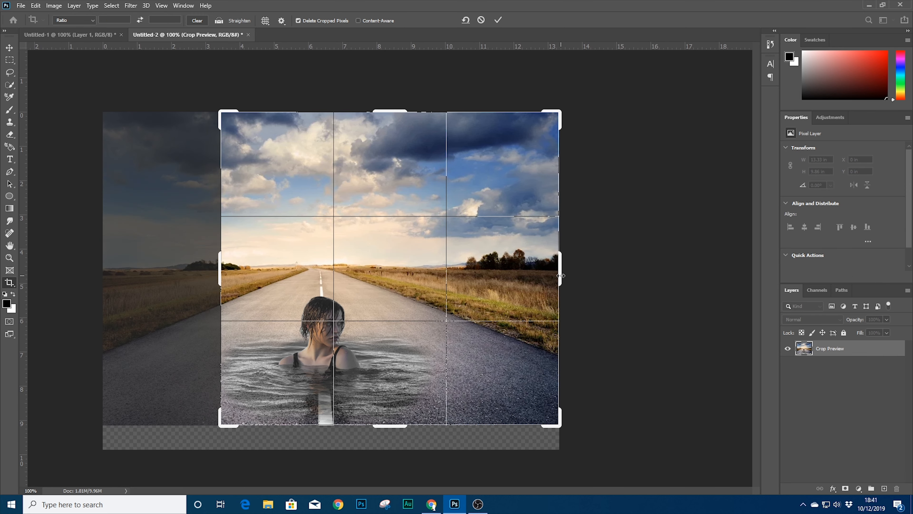
left_click_drag(561, 276, 490, 283)
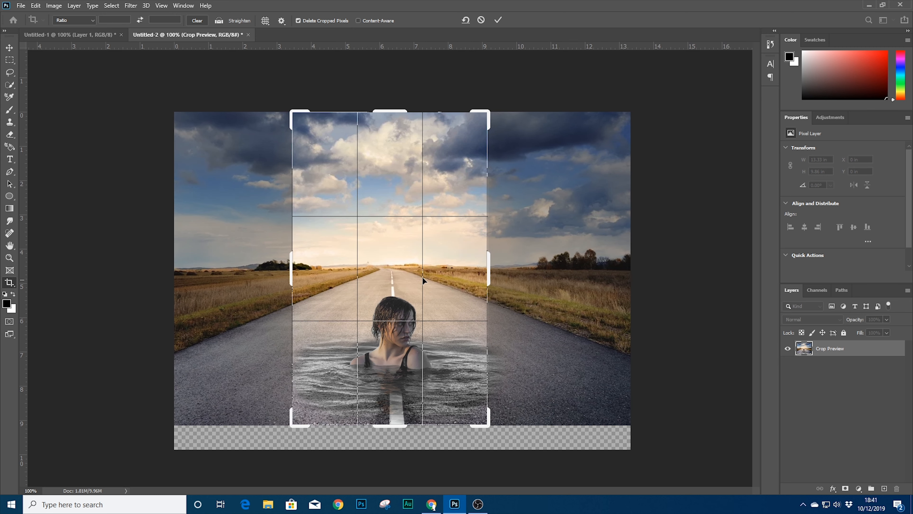
left_click_drag(288, 262, 296, 267)
left_click_drag(485, 265, 480, 265)
key("Return")
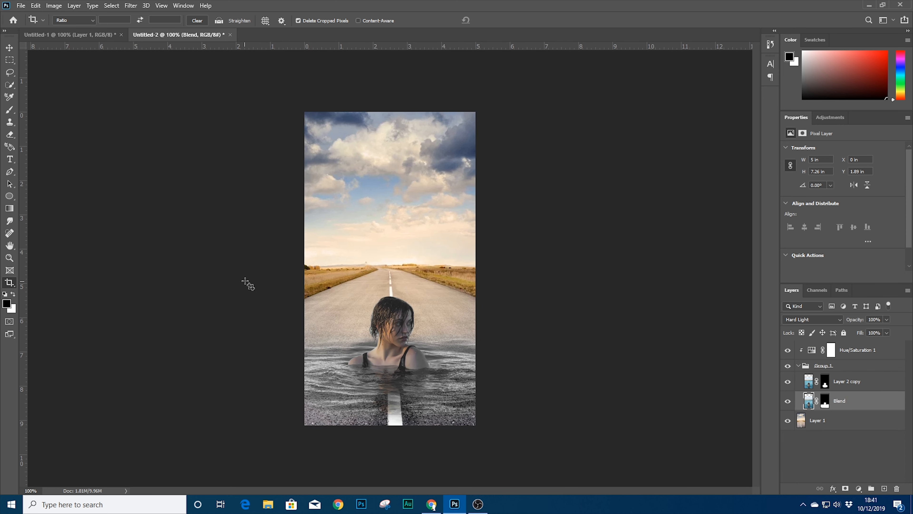
Add a Hue/Saturation adjustment layer directly above Layer 1, the road photo.
left_click(824, 425)
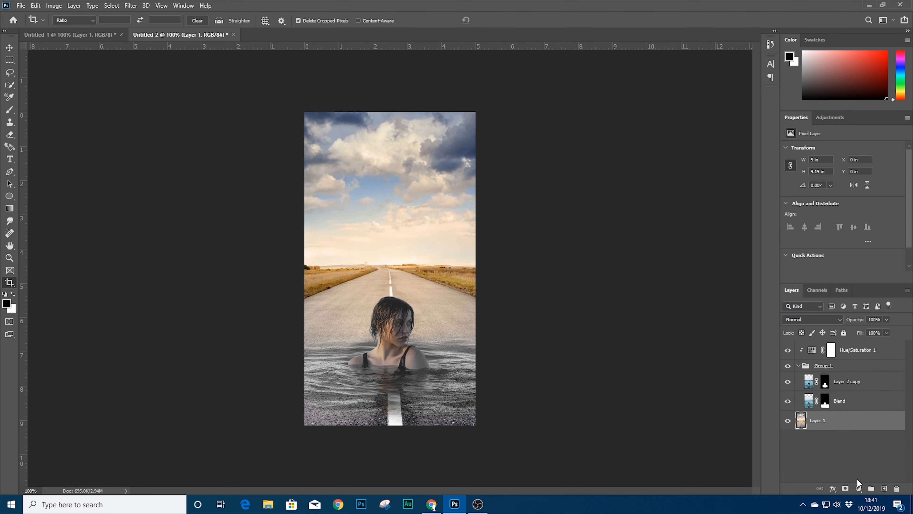
left_click(859, 488)
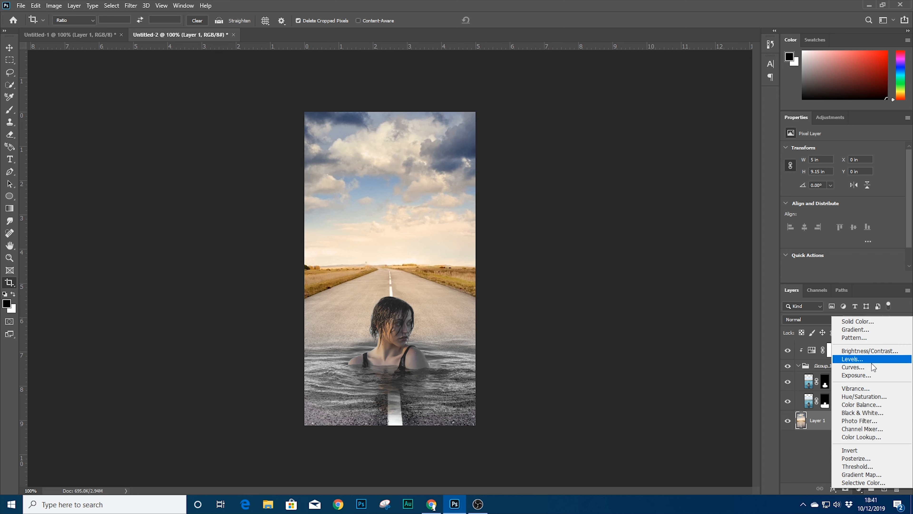
left_click(864, 397)
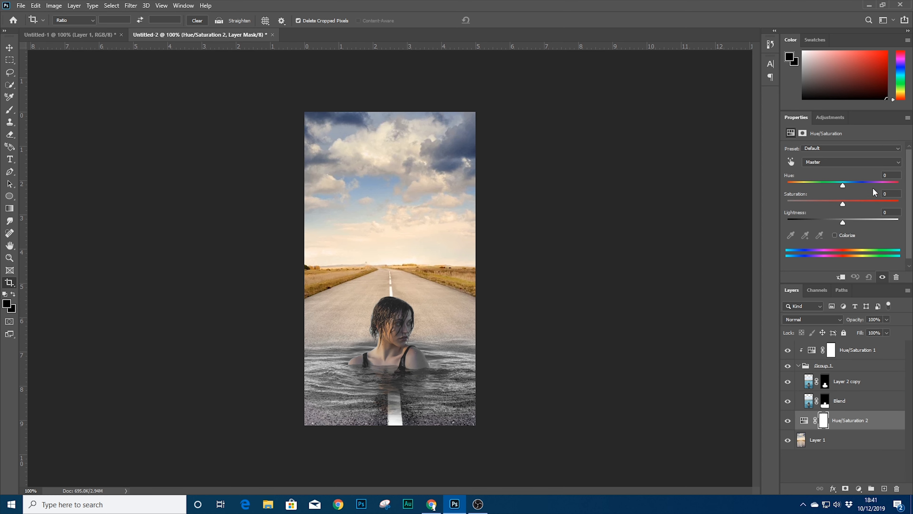
Set the saturation of the Cyans to -70 and the Blues to -100 in the road photo's Hue/Saturation adjustment.
left_click(841, 162)
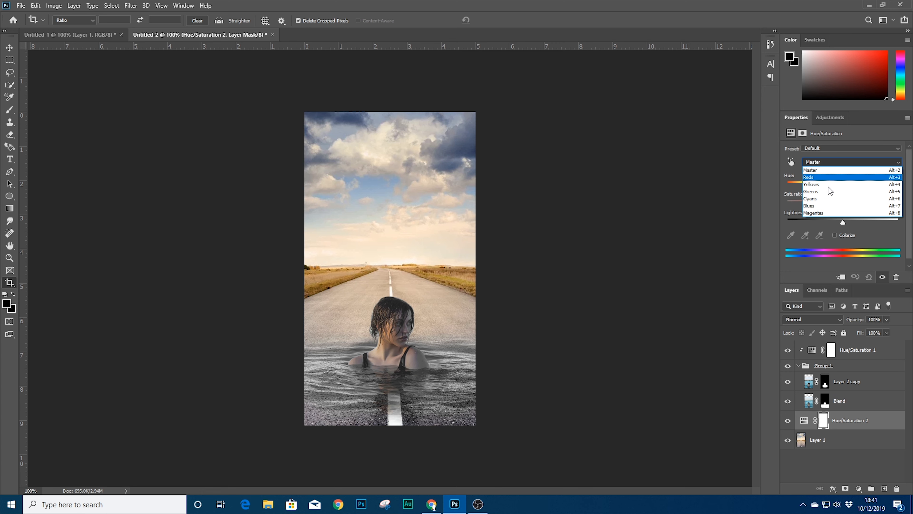
left_click(834, 198)
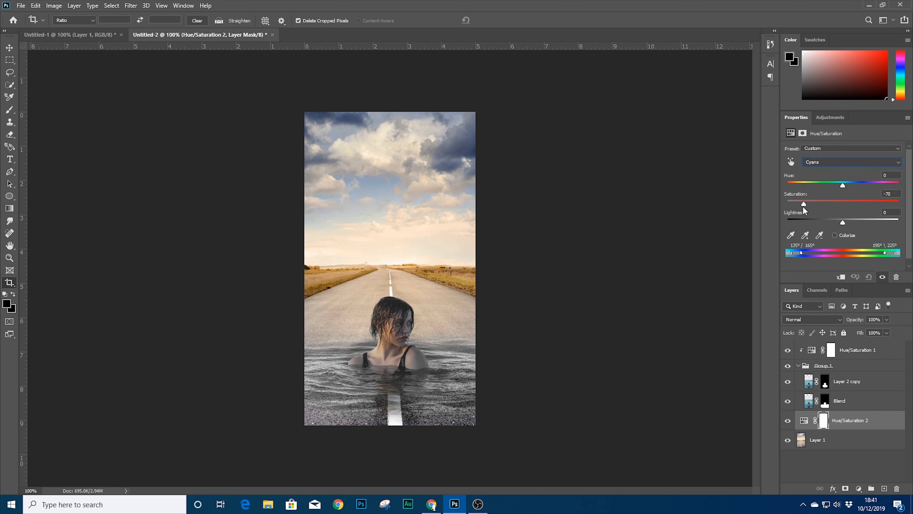
left_click(863, 162)
left_click(823, 204)
left_click_drag(838, 205, 803, 205)
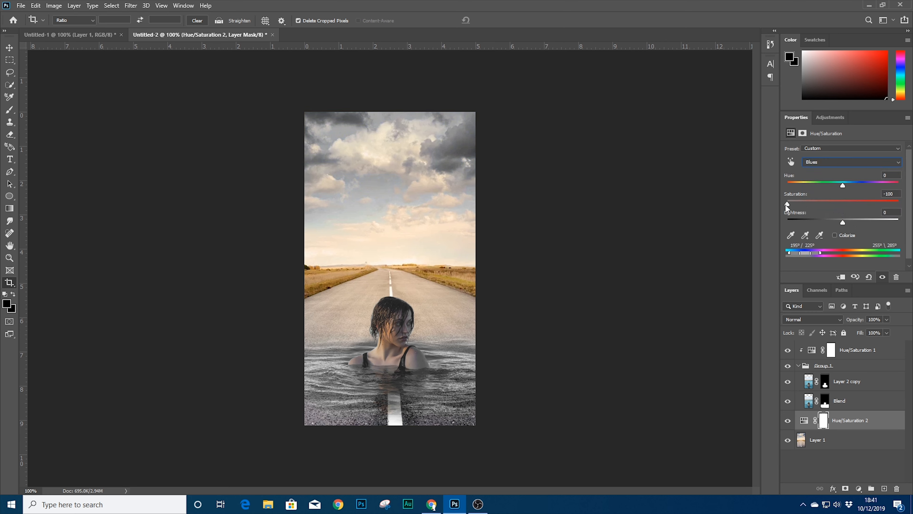